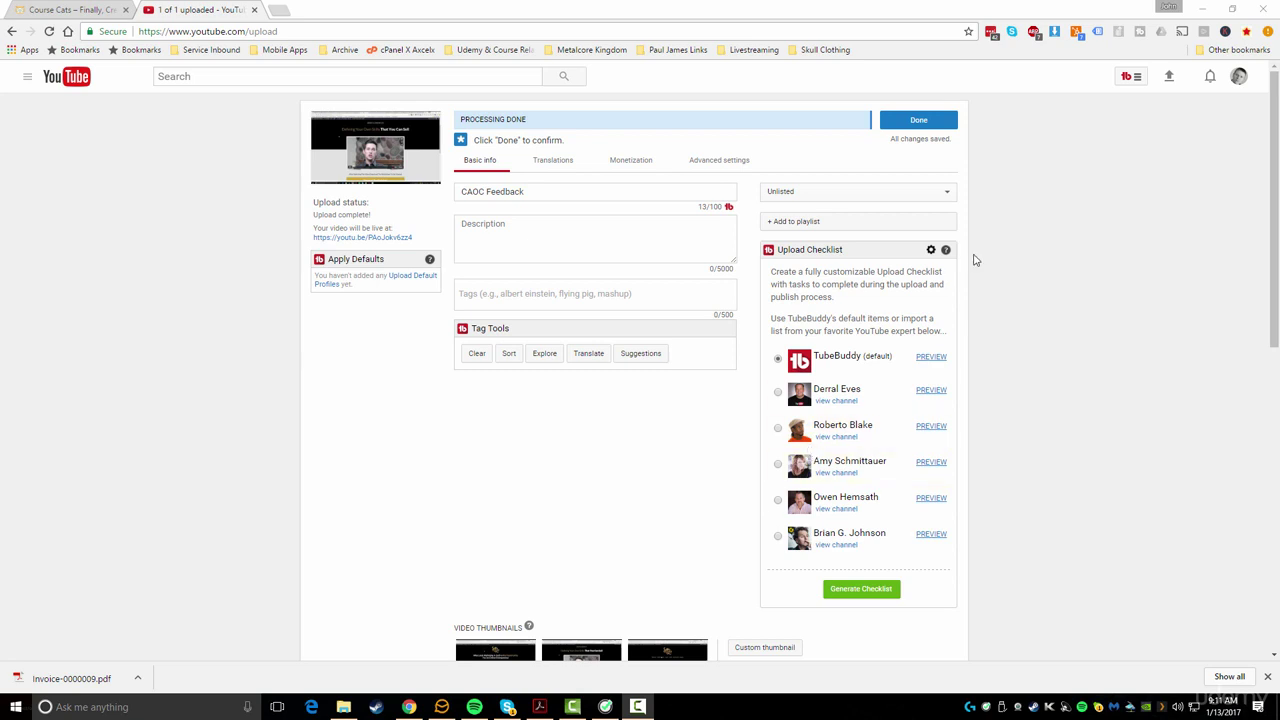
Look over the TubeBuddy tools offered for the video upload page and close the overview
{"action": "left_click", "coordinate": [1130, 80]}
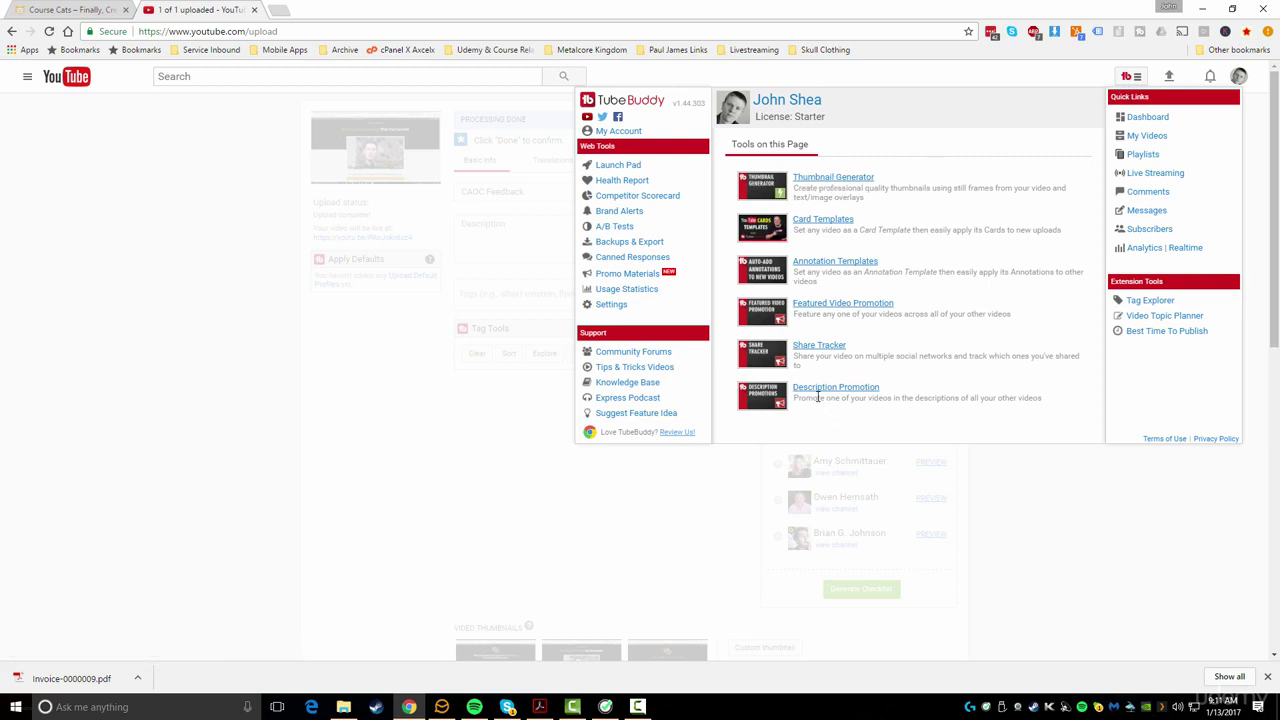
{"action": "left_click", "coordinate": [1134, 79]}
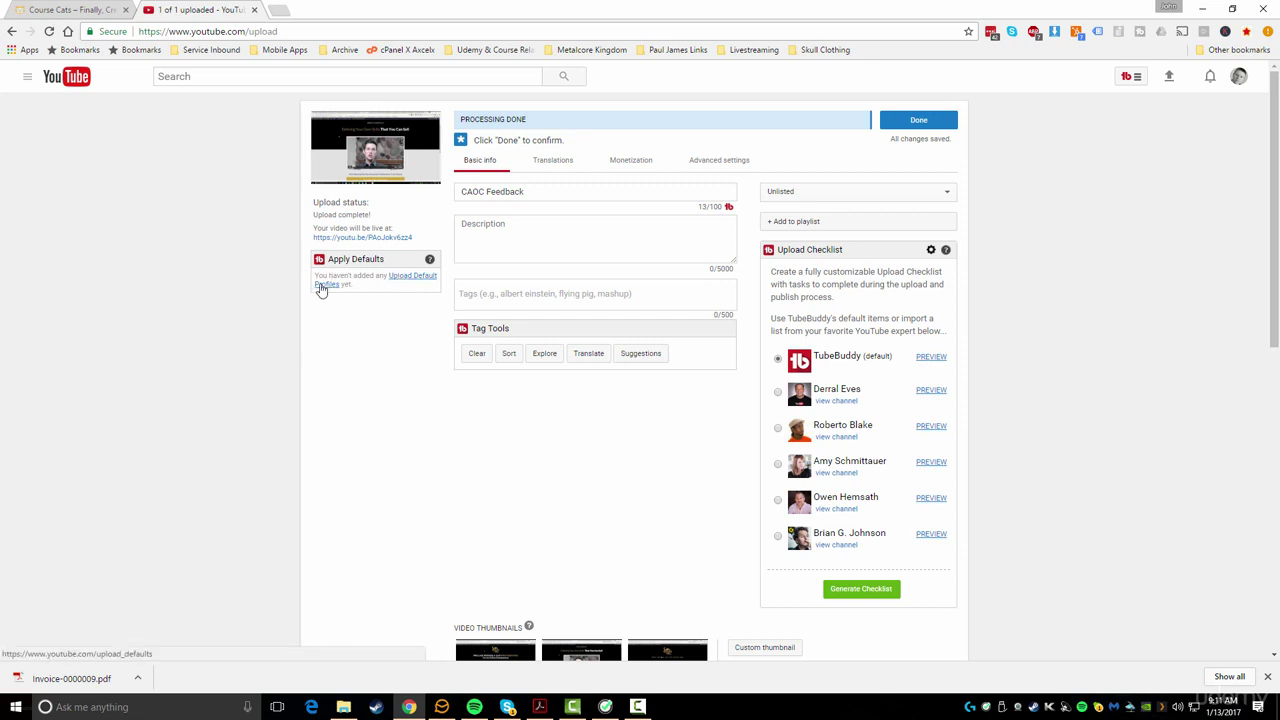
Open the Upload Defaults settings and review the available default fields, including the video language choices
{"action": "left_click", "coordinate": [408, 282]}
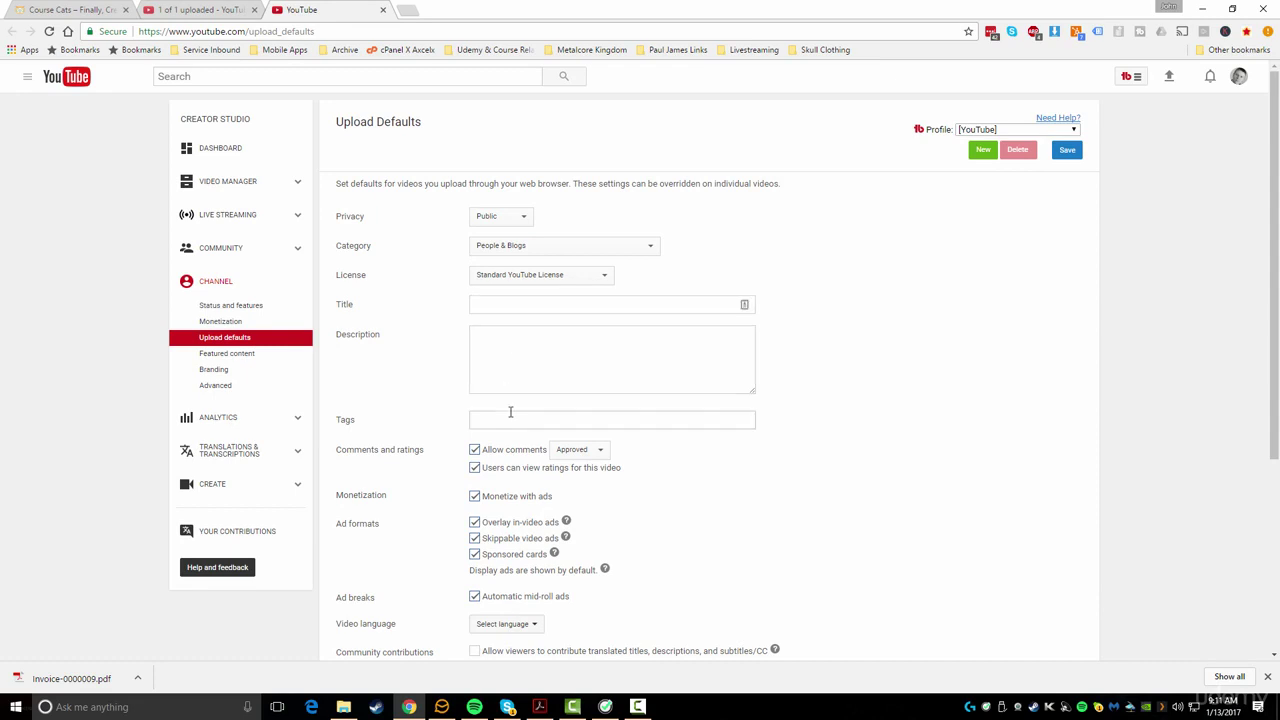
{"action": "scroll", "coordinate": [512, 420], "scroll_direction": "down", "scroll_amount": 2}
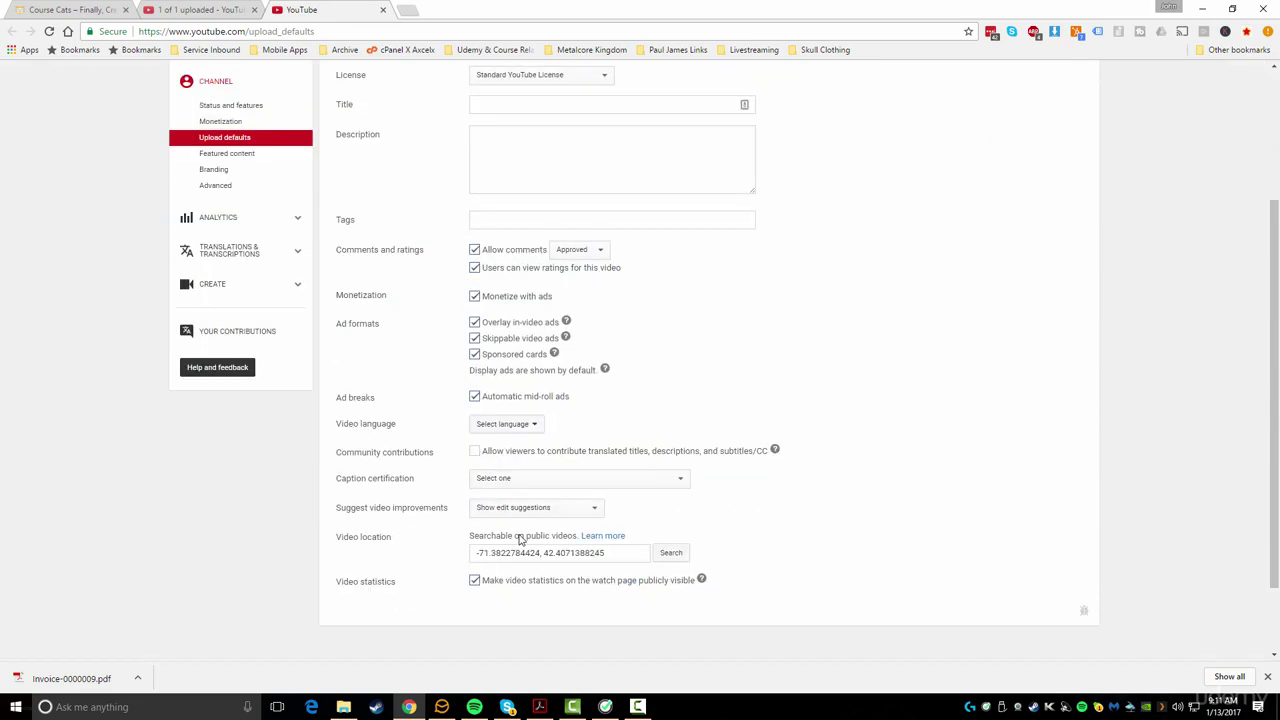
{"action": "left_click", "coordinate": [520, 428]}
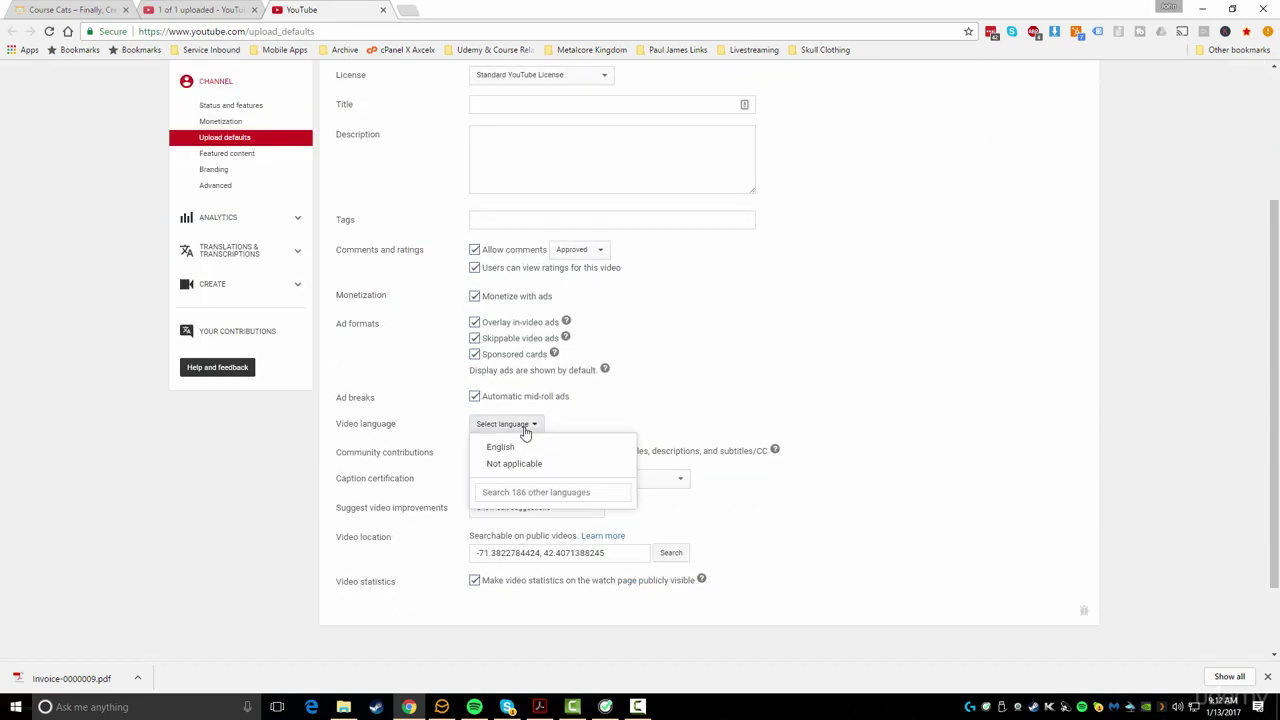
{"action": "left_click", "coordinate": [950, 466]}
{"action": "scroll", "coordinate": [569, 491], "scroll_direction": "up", "scroll_amount": 2}
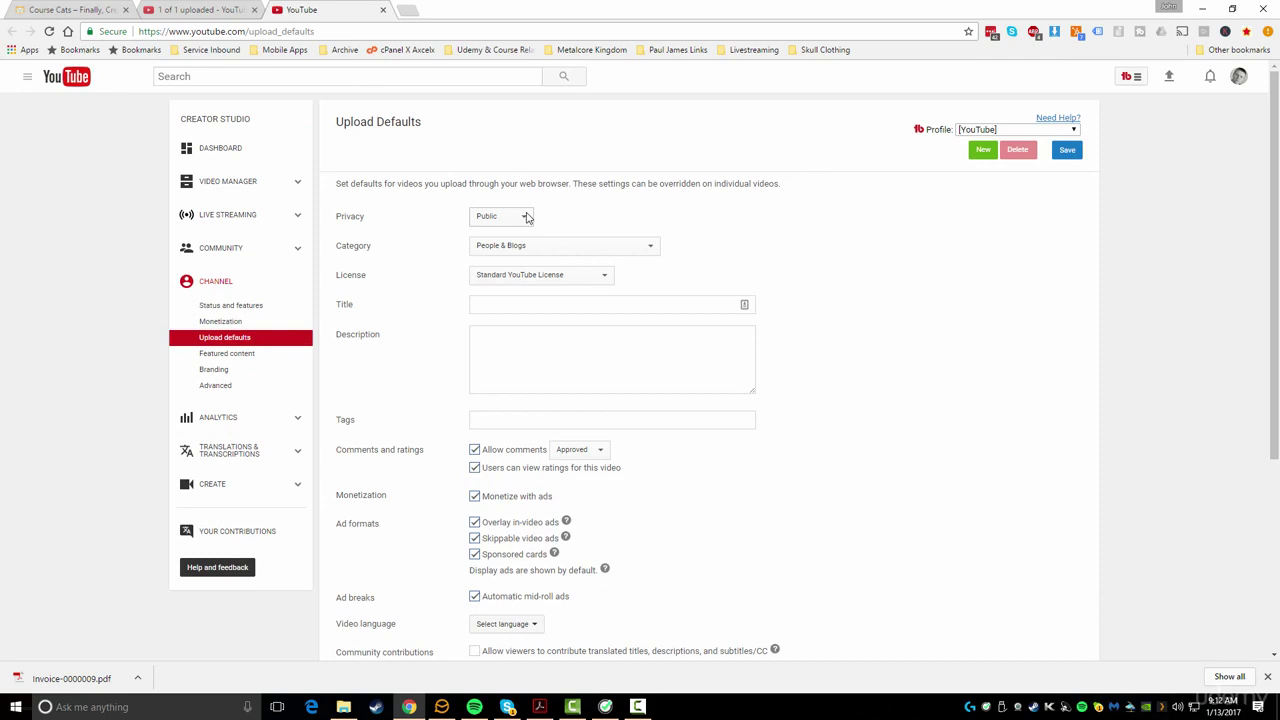
Check the profile choices for the upload defaults and return to the uploaded video's details page
{"action": "left_click", "coordinate": [198, 8]}
{"action": "left_click", "coordinate": [300, 9]}
{"action": "left_click", "coordinate": [990, 130]}
{"action": "left_click", "coordinate": [1028, 141]}
{"action": "left_click", "coordinate": [246, 7]}
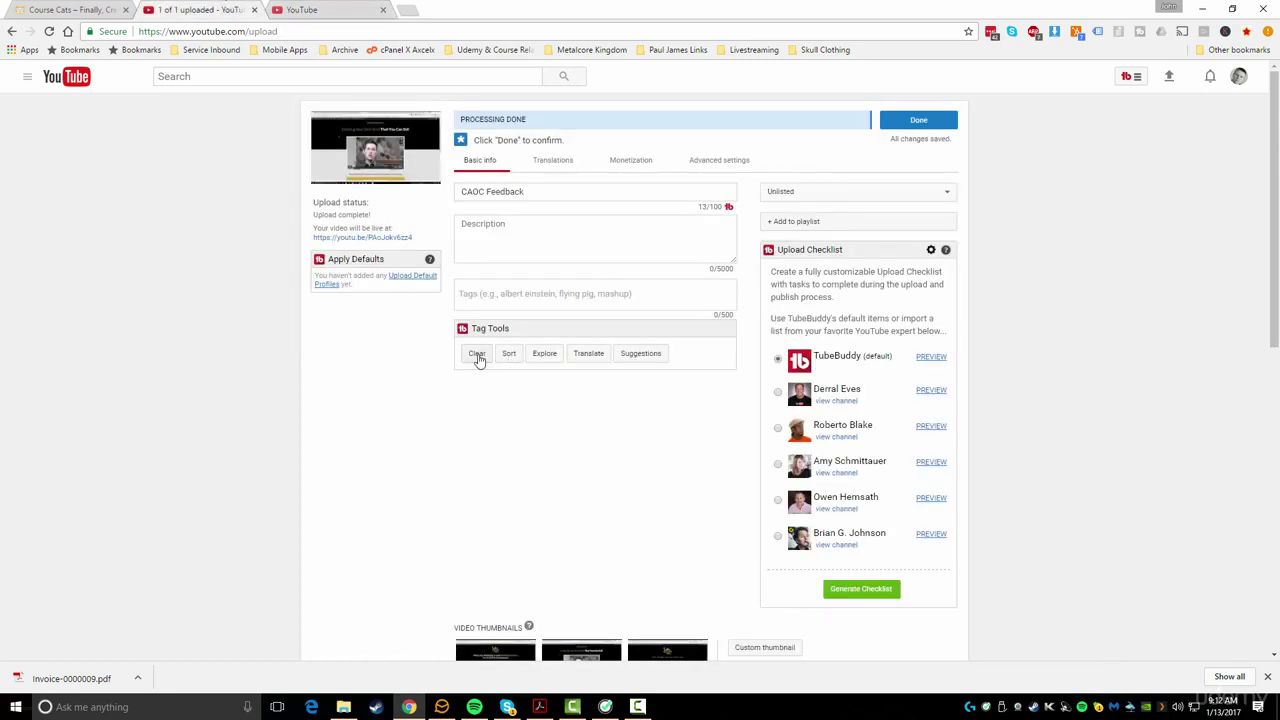
Add the tag "online course" to the uploaded video
{"action": "left_click", "coordinate": [489, 294]}
{"action": "type", "text": "course"}
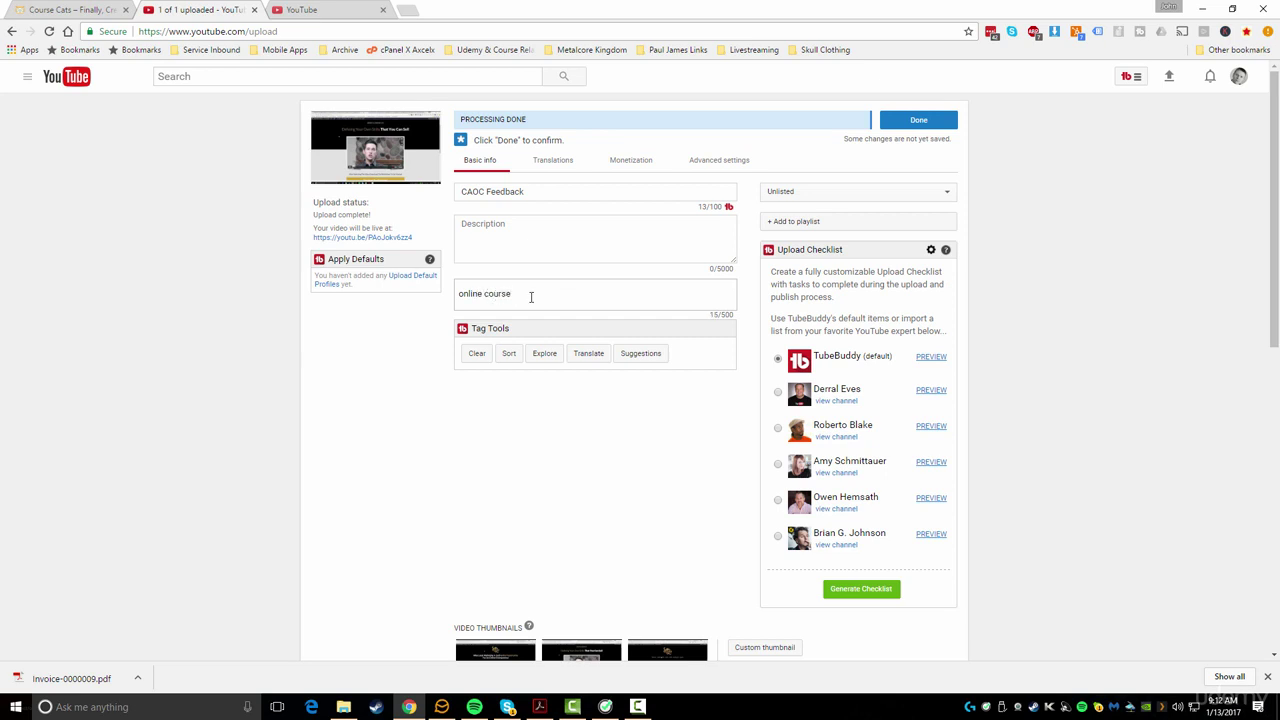
{"action": "key", "text": "Return"}
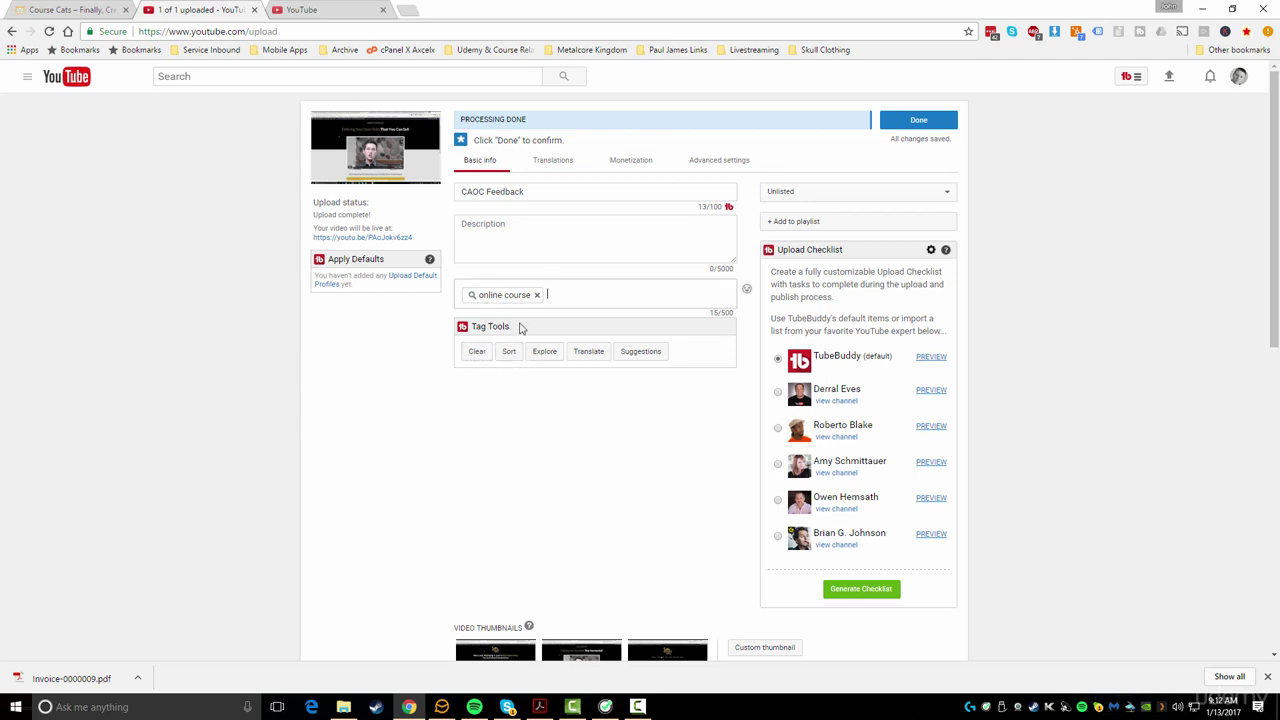
Explore the tag "online course" in the Tag Explorer
{"action": "left_click", "coordinate": [543, 352]}
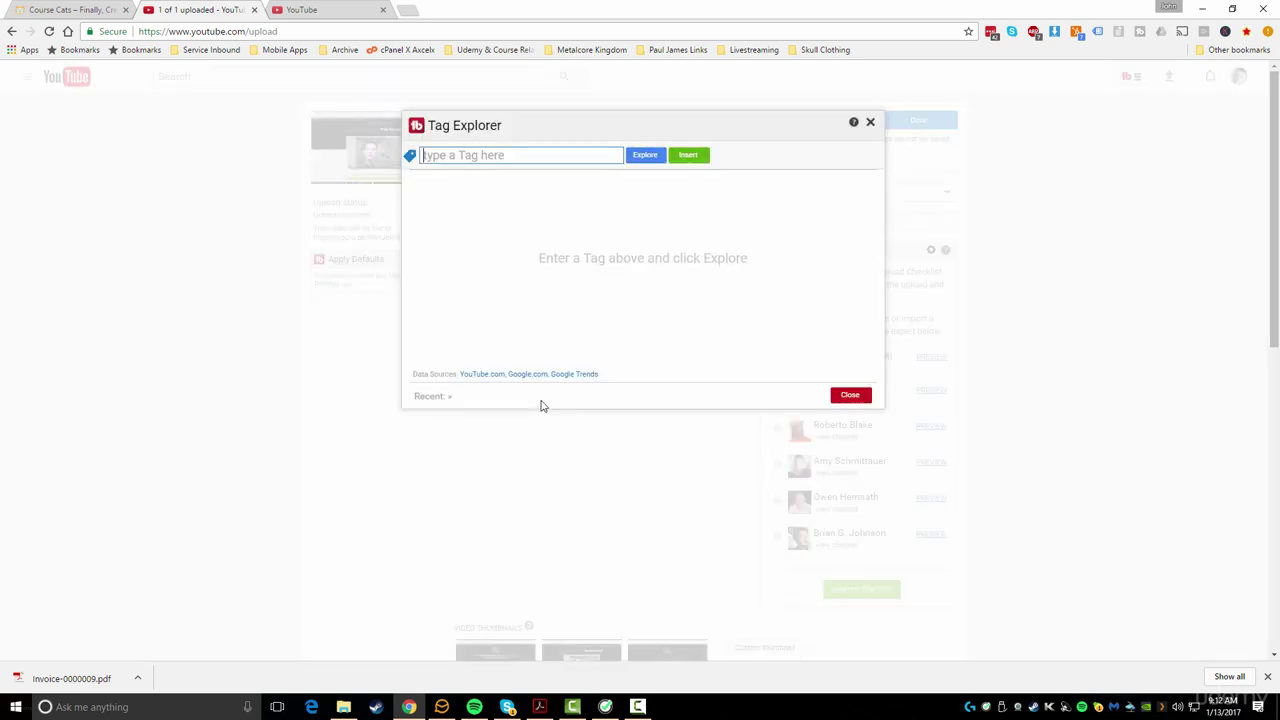
{"action": "left_click", "coordinate": [496, 157]}
{"action": "type", "text": "online course"}
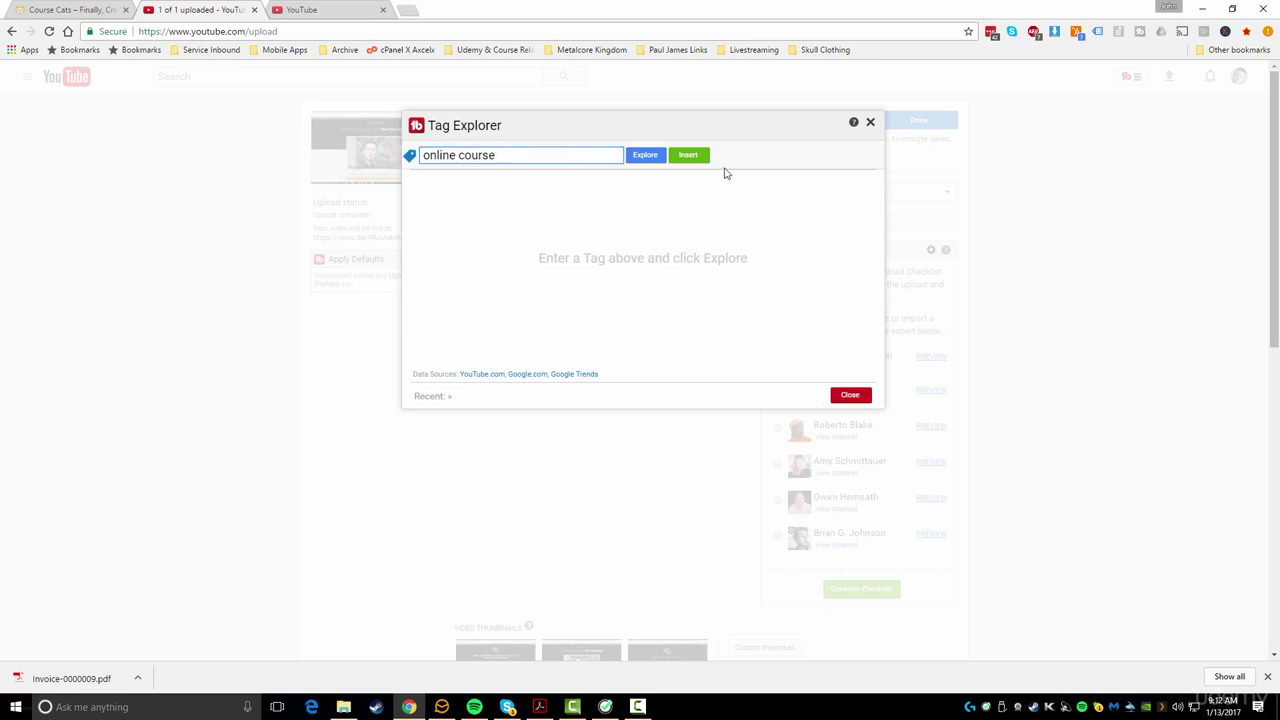
{"action": "left_click", "coordinate": [650, 156]}
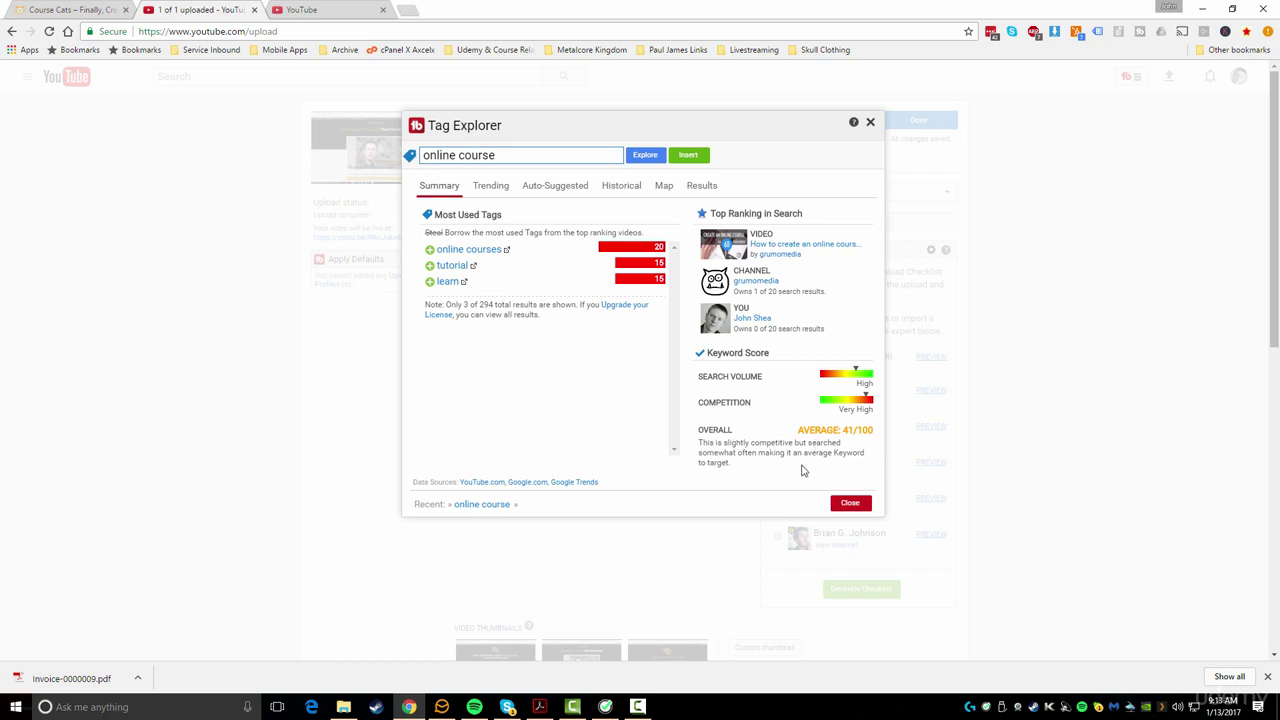
Review the trending, auto-suggested, historical, map and search result data for the explored tag, and close the Tag Explorer
{"action": "left_click", "coordinate": [490, 186]}
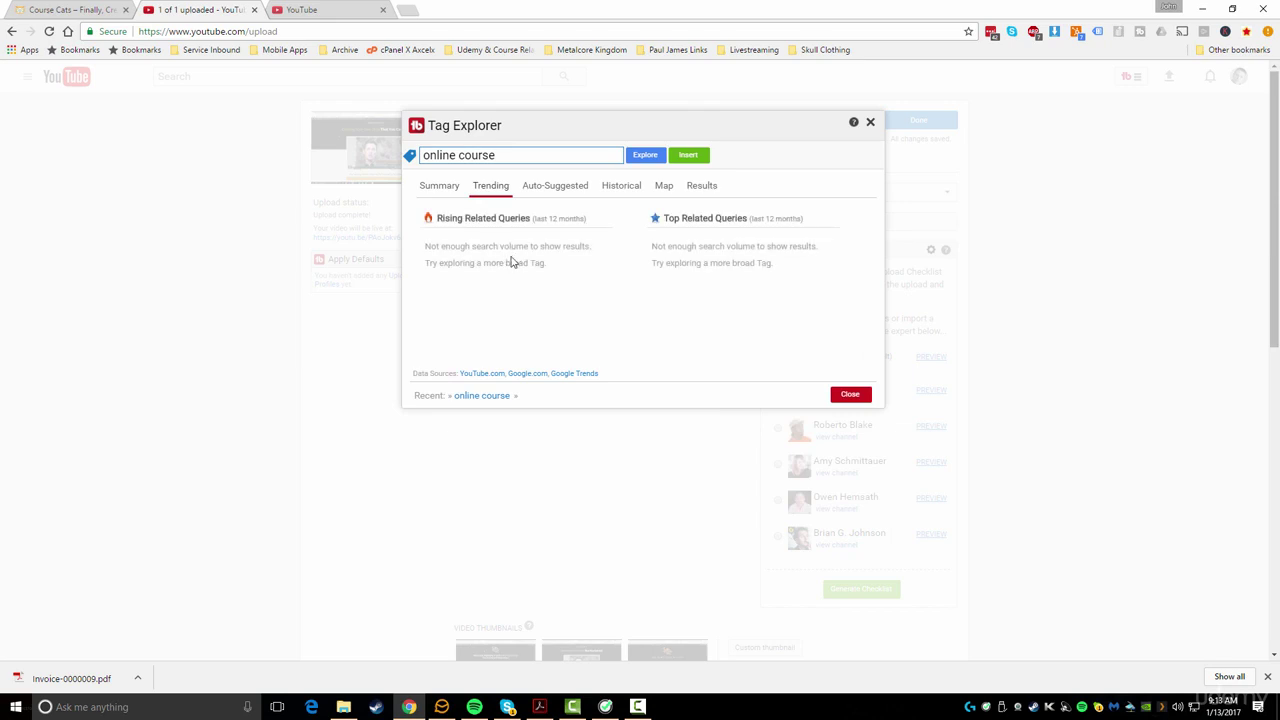
{"action": "left_click", "coordinate": [564, 197]}
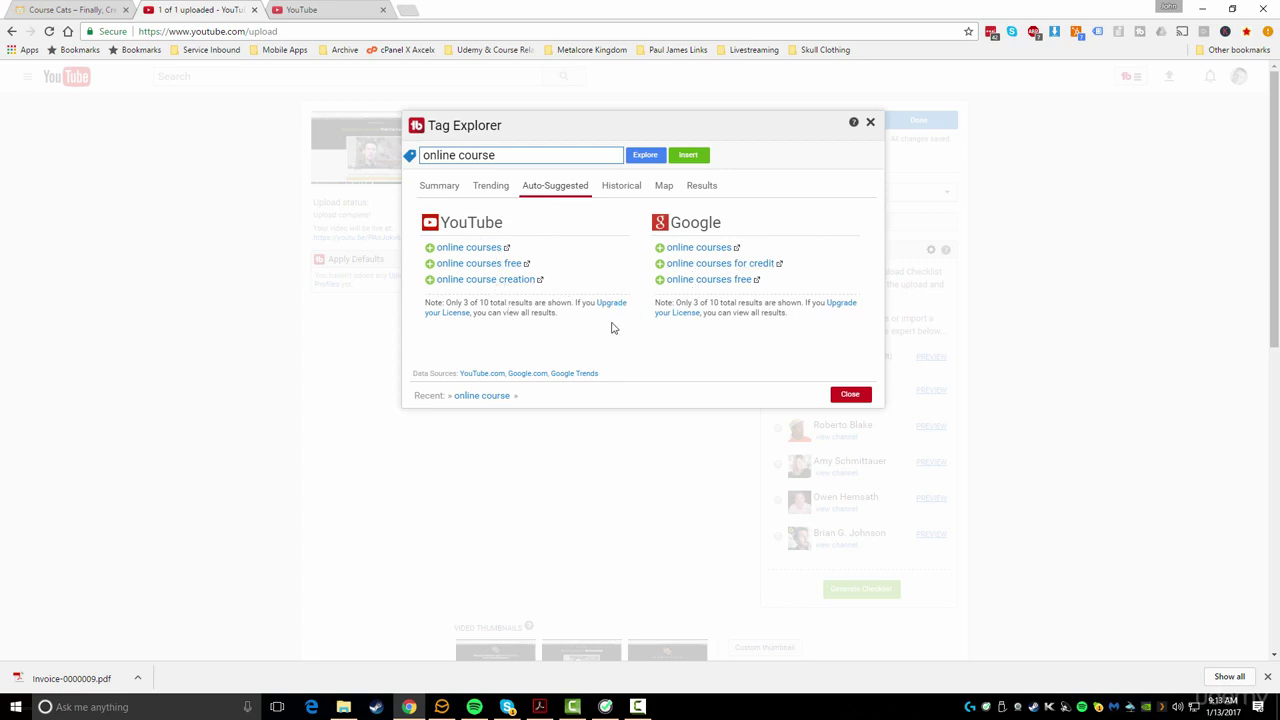
{"action": "left_click", "coordinate": [634, 188]}
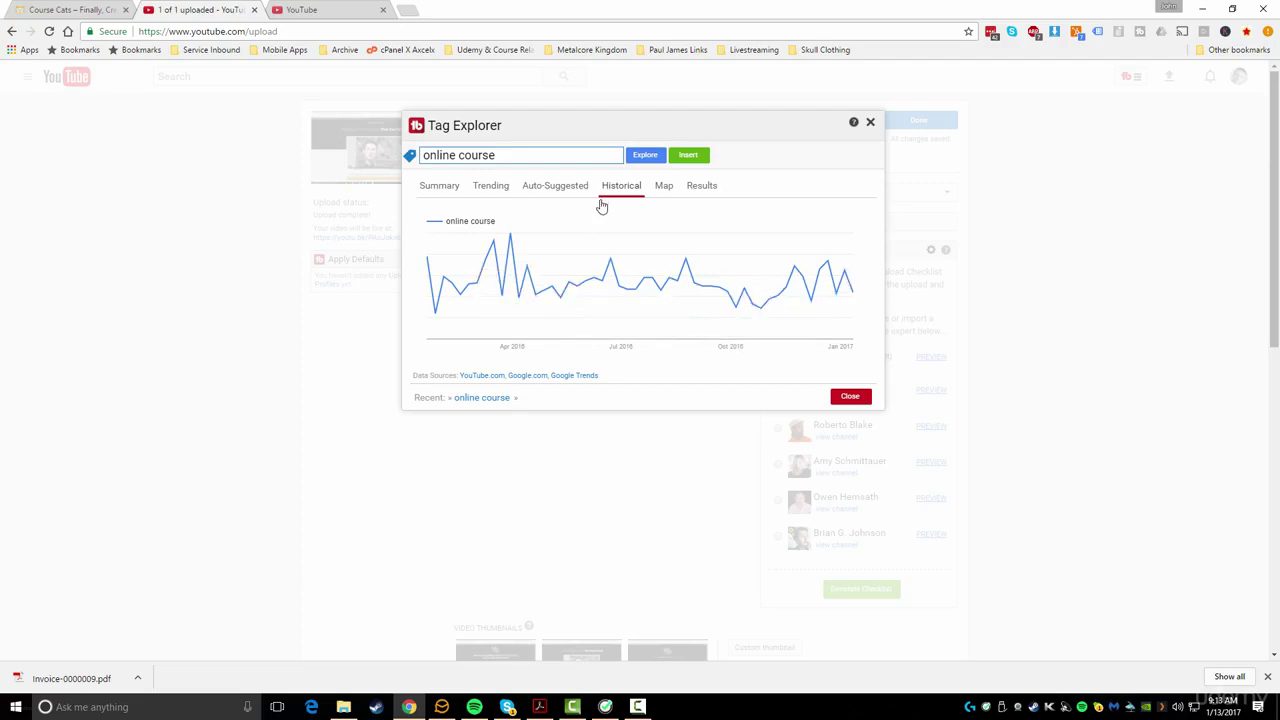
{"action": "left_click", "coordinate": [665, 188]}
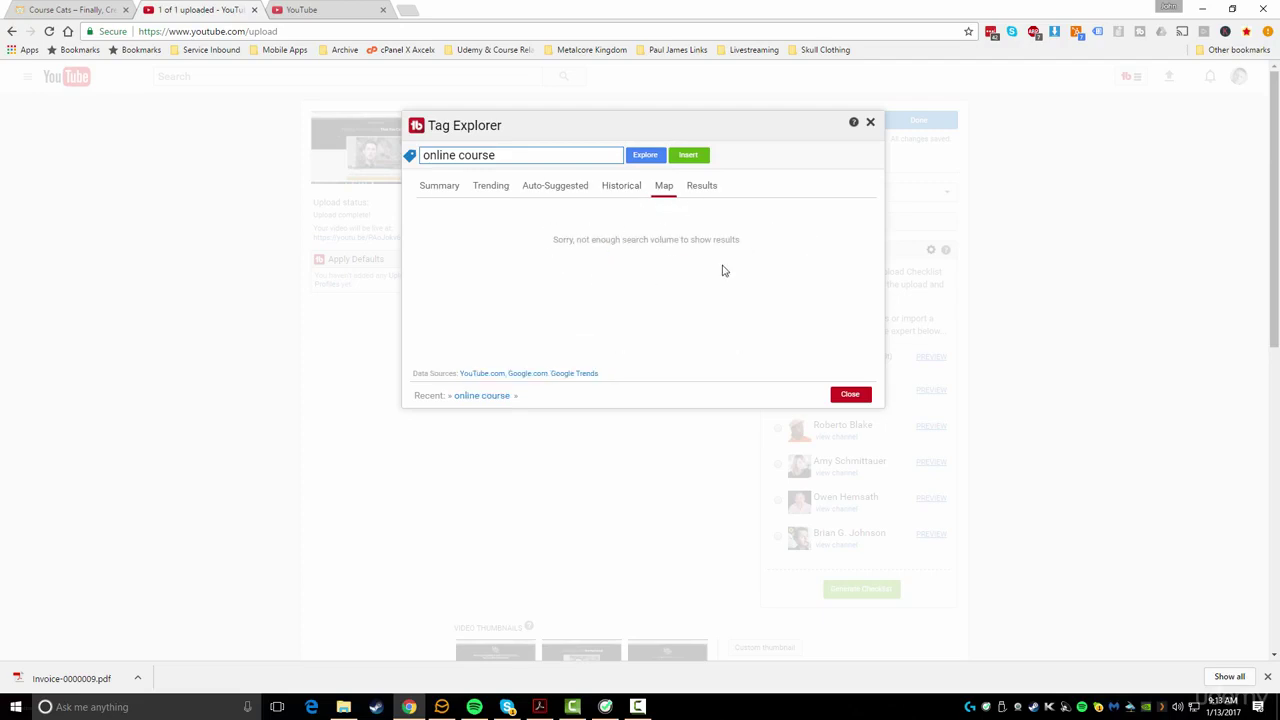
{"action": "left_click", "coordinate": [705, 188]}
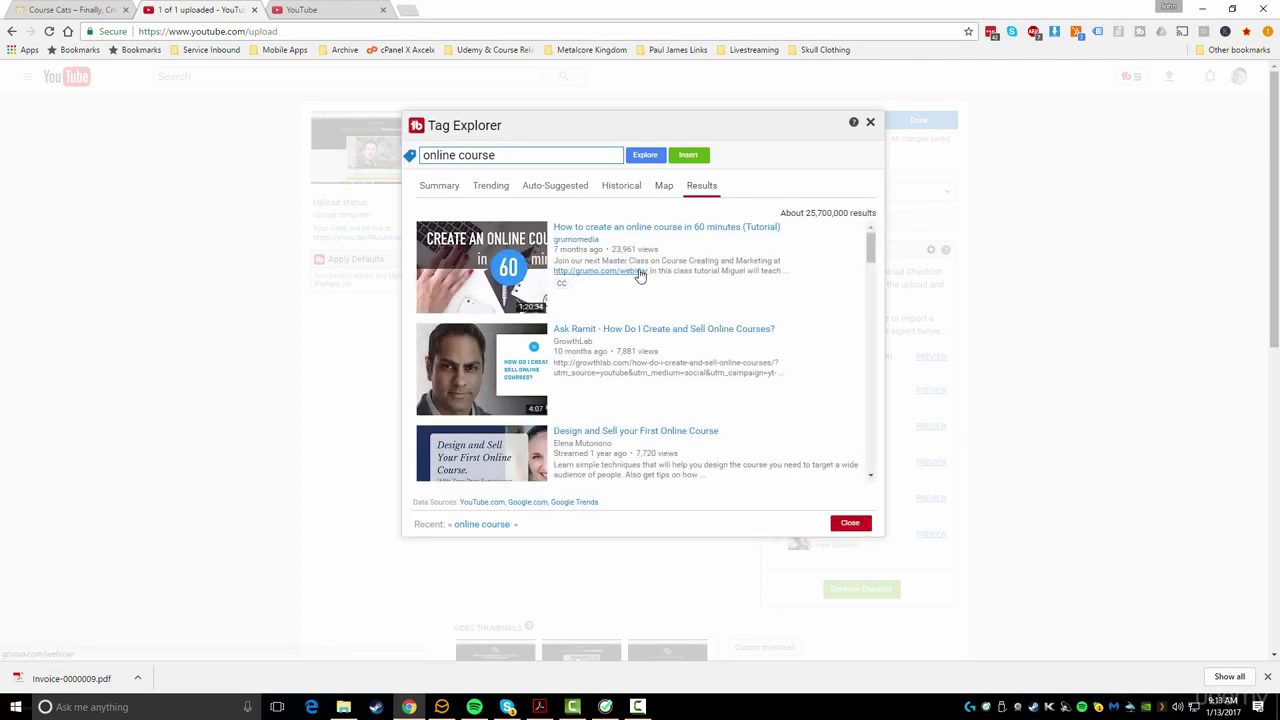
{"action": "left_click_drag", "start_coordinate": [870, 246], "coordinate": [852, 226]}
{"action": "left_click", "coordinate": [850, 524]}
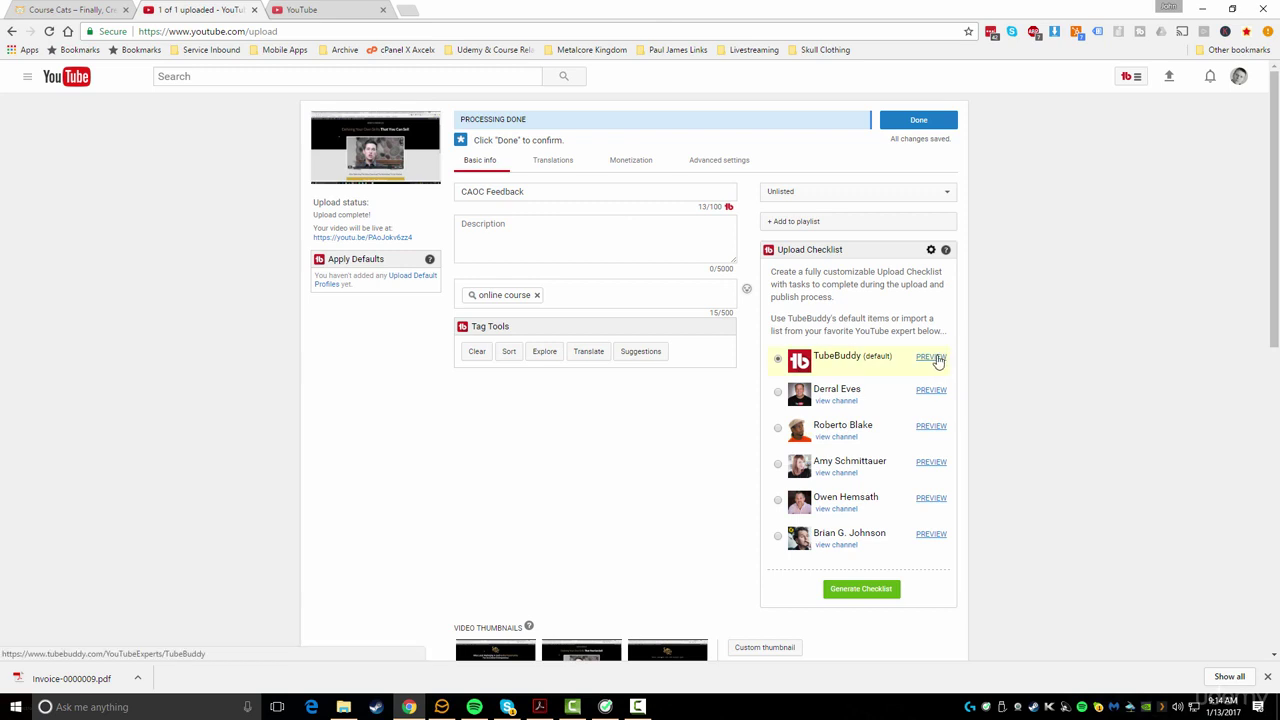
Generate the default TubeBuddy upload checklist and mark Add Descriptive Tags and Create a Custom Thumbnail as complete
{"action": "left_click", "coordinate": [865, 591]}
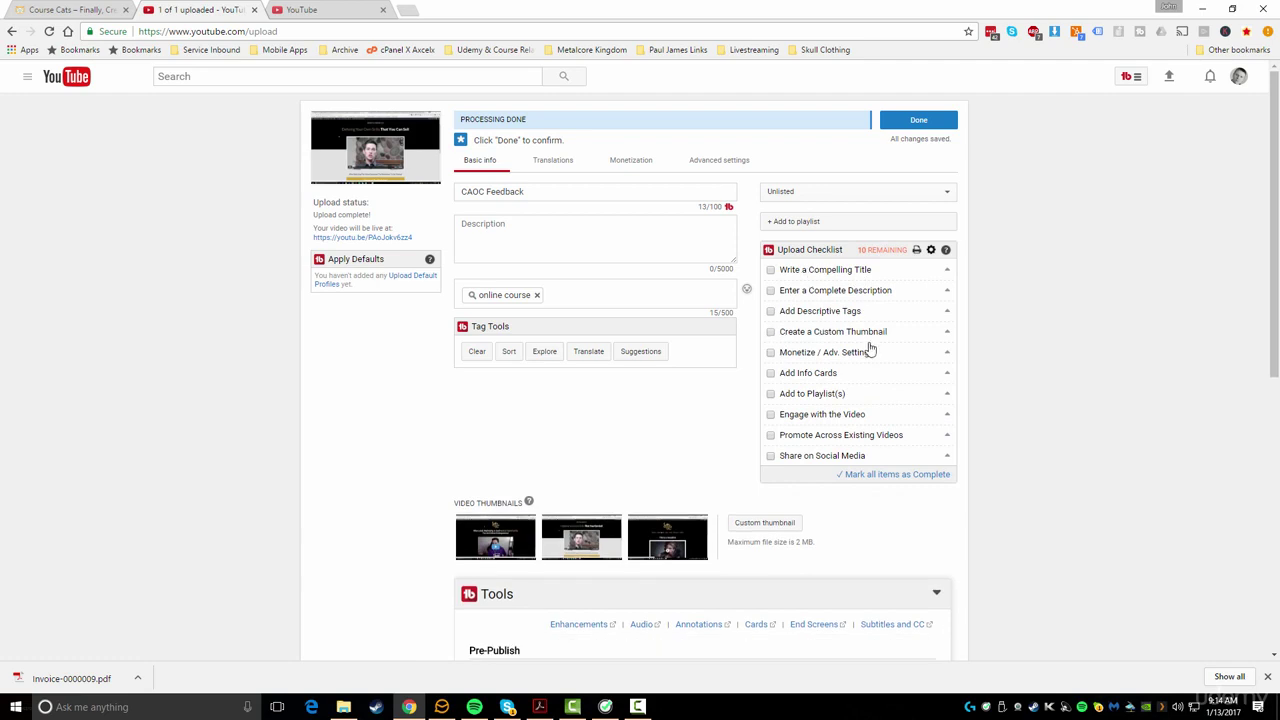
{"action": "left_click", "coordinate": [770, 311]}
{"action": "left_click", "coordinate": [771, 332]}
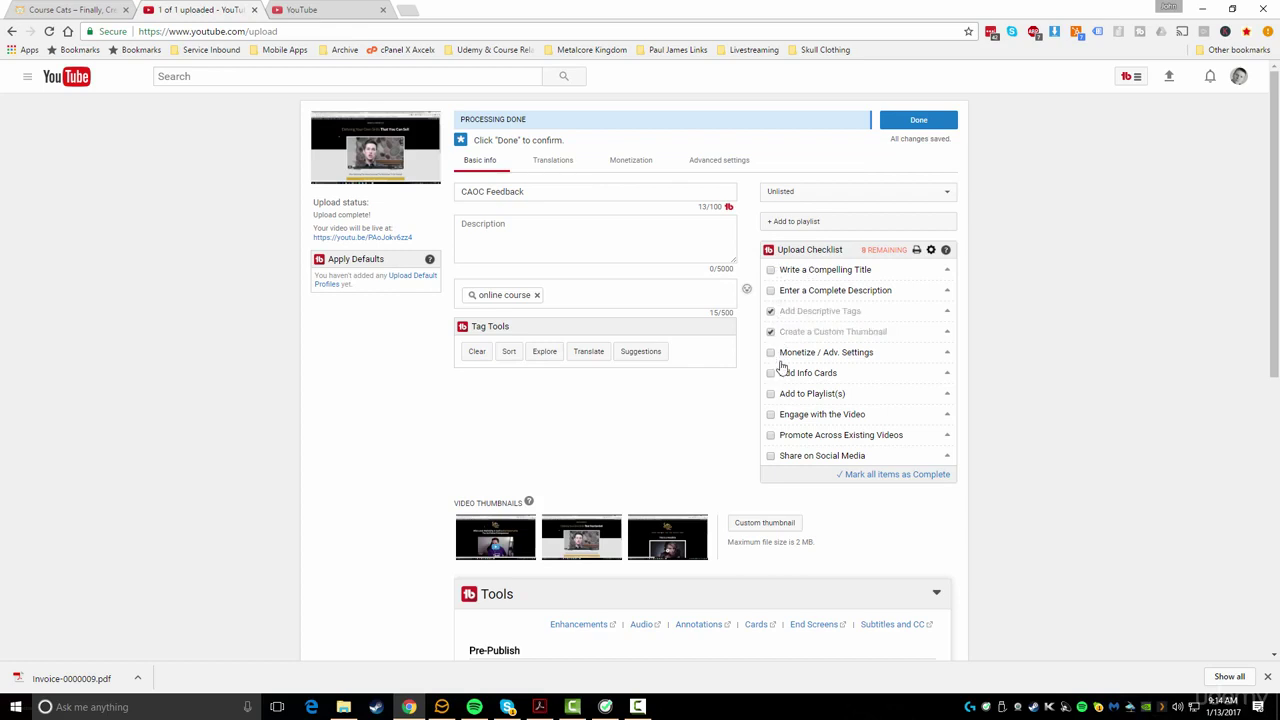
Expand the checklist guidance for custom thumbnails and descriptive tags and read through it
{"action": "left_click", "coordinate": [948, 333]}
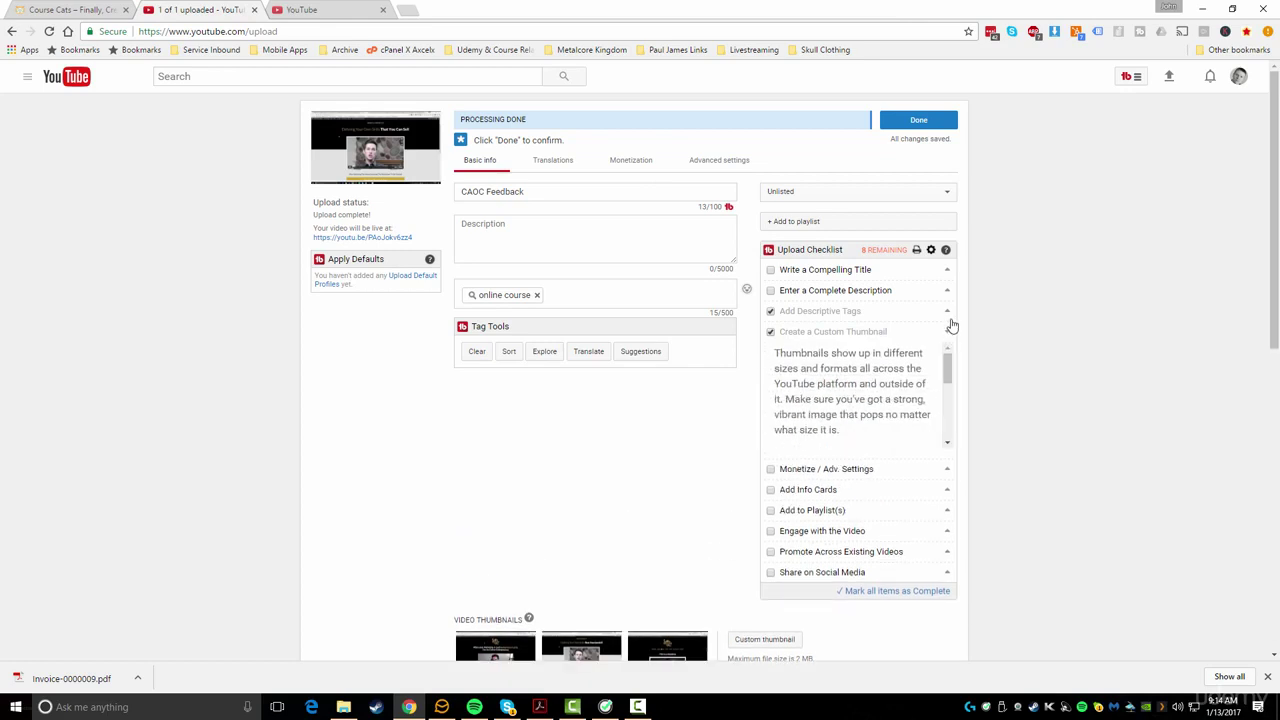
{"action": "left_click", "coordinate": [949, 312]}
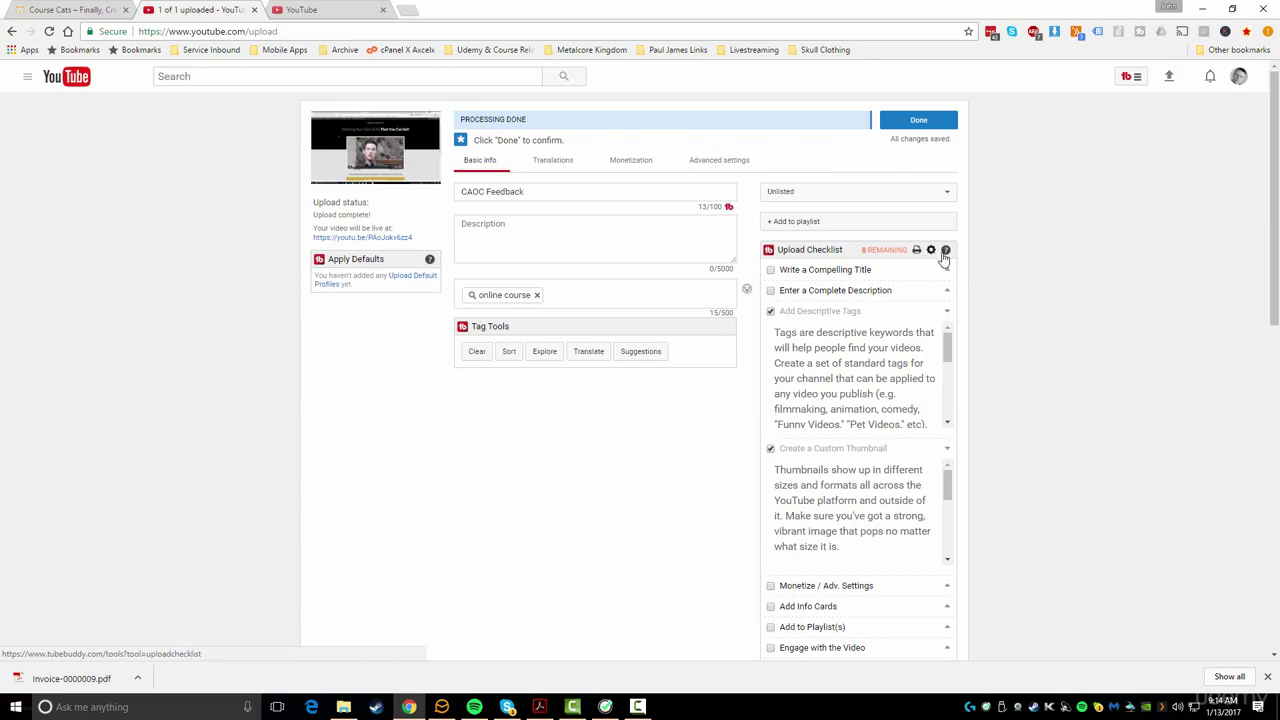
{"action": "scroll", "coordinate": [836, 486], "scroll_direction": "down", "scroll_amount": 3}
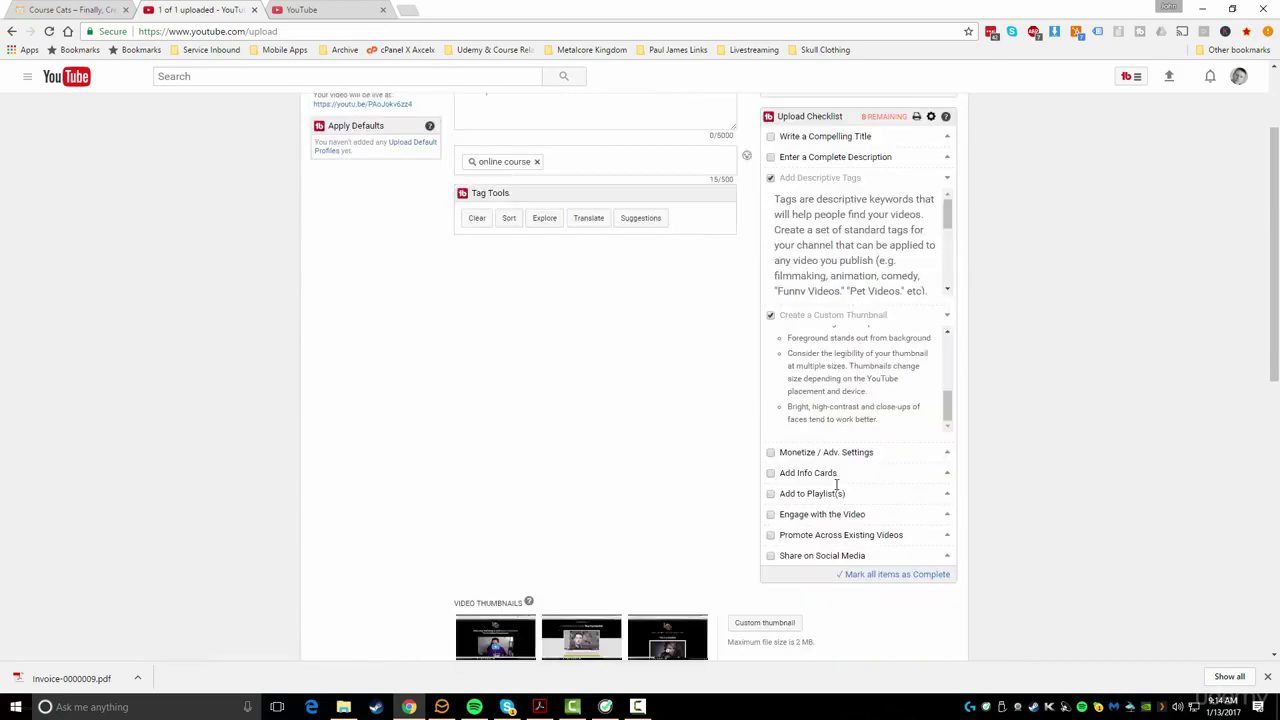
{"action": "scroll", "coordinate": [837, 486], "scroll_direction": "down", "scroll_amount": 3}
{"action": "scroll", "coordinate": [931, 206], "scroll_direction": "up", "scroll_amount": 4}
{"action": "scroll", "coordinate": [851, 508], "scroll_direction": "down", "scroll_amount": 3}
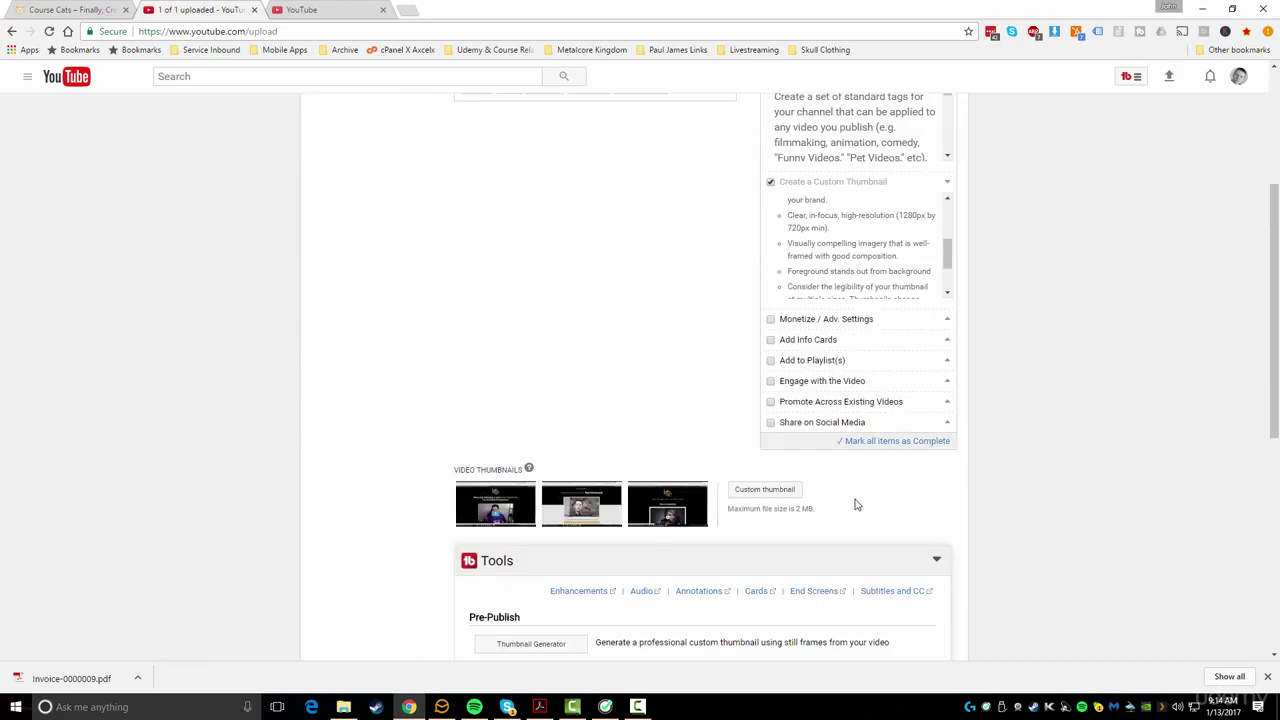
{"action": "scroll", "coordinate": [851, 518], "scroll_direction": "up", "scroll_amount": 5}
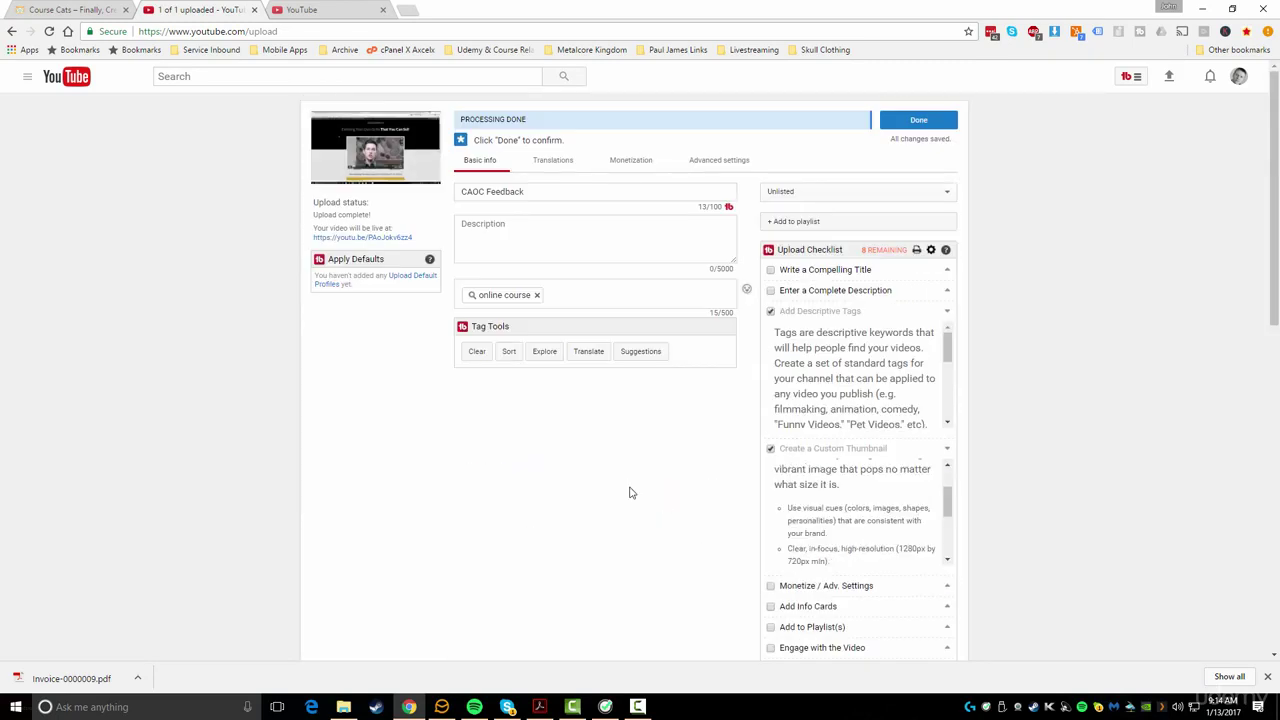
Open the Thumbnail Generator for the video and choose an image as the background type
{"action": "scroll", "coordinate": [630, 492], "scroll_direction": "down", "scroll_amount": 7}
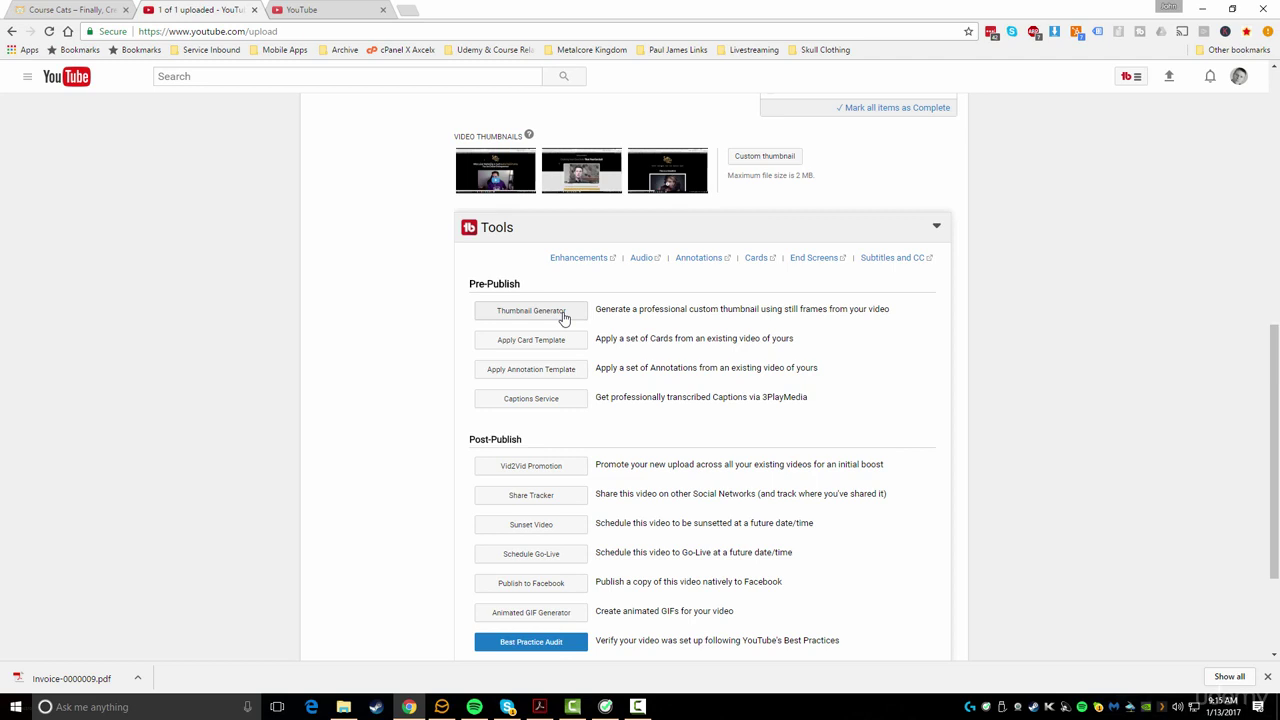
{"action": "left_click", "coordinate": [531, 315]}
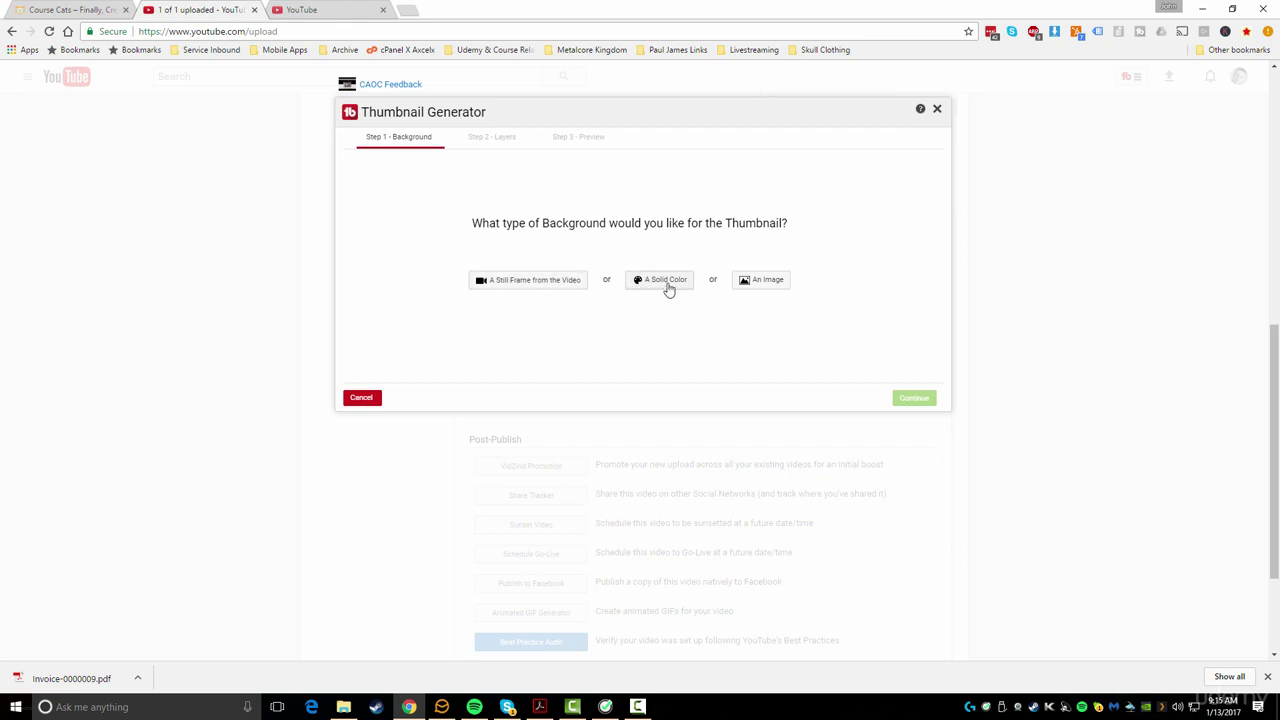
{"action": "left_click", "coordinate": [770, 287]}
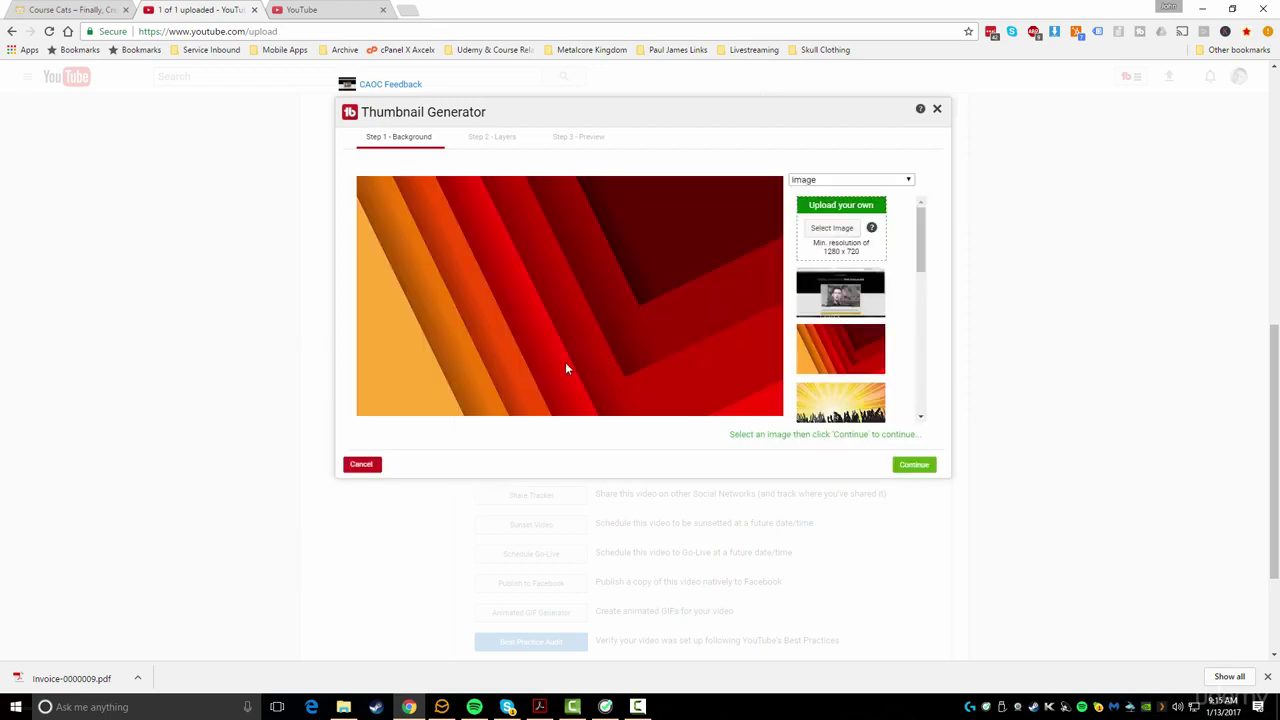
Try the dark grey background with the red stripe and the flames background for the thumbnail
{"action": "left_click_drag", "start_coordinate": [926, 240], "coordinate": [922, 390]}
{"action": "left_click", "coordinate": [857, 399]}
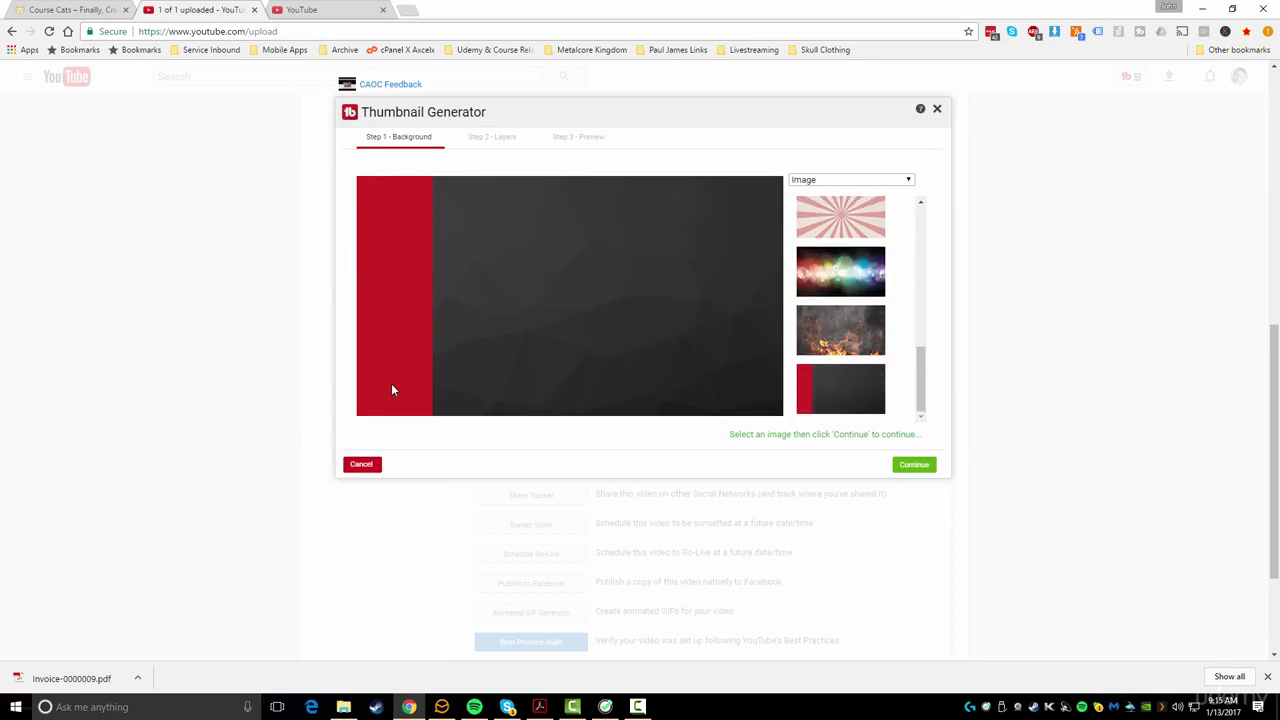
{"action": "left_click", "coordinate": [840, 340]}
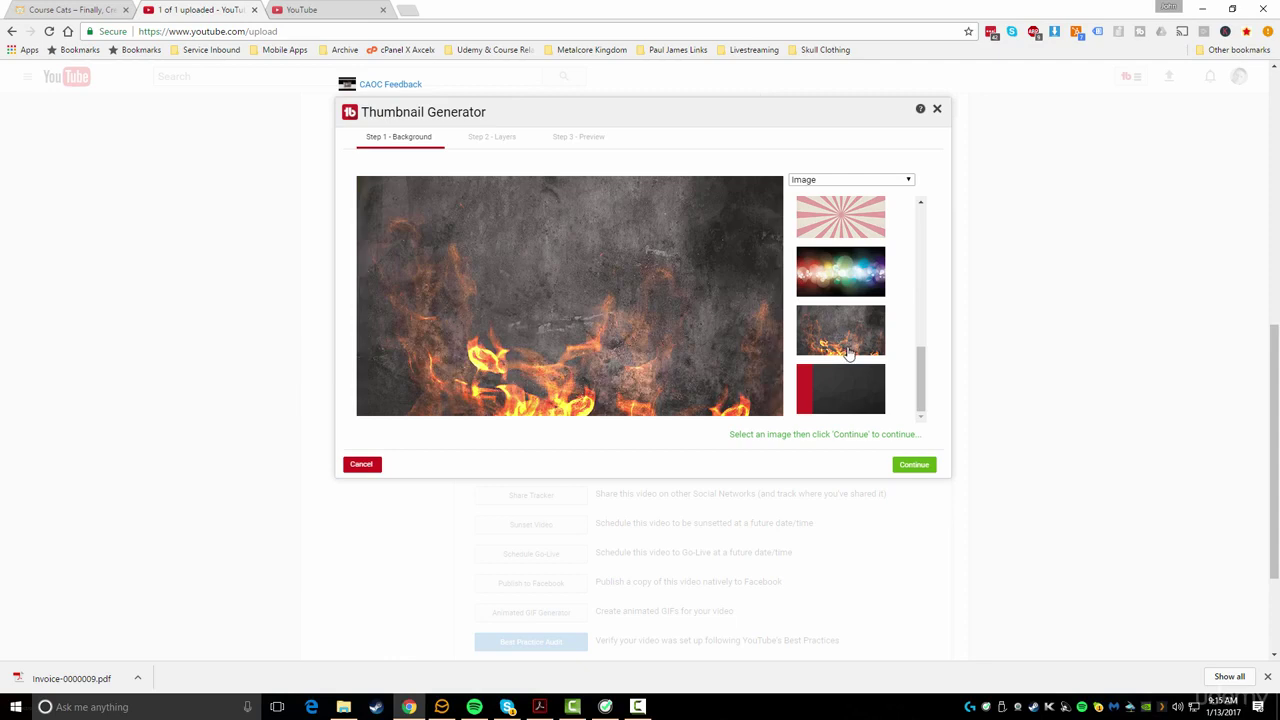
Set the light grey abstract image as the thumbnail background and continue to the layers stage
{"action": "scroll", "coordinate": [848, 354], "scroll_direction": "up", "scroll_amount": 2}
{"action": "scroll", "coordinate": [848, 354], "scroll_direction": "up", "scroll_amount": 2}
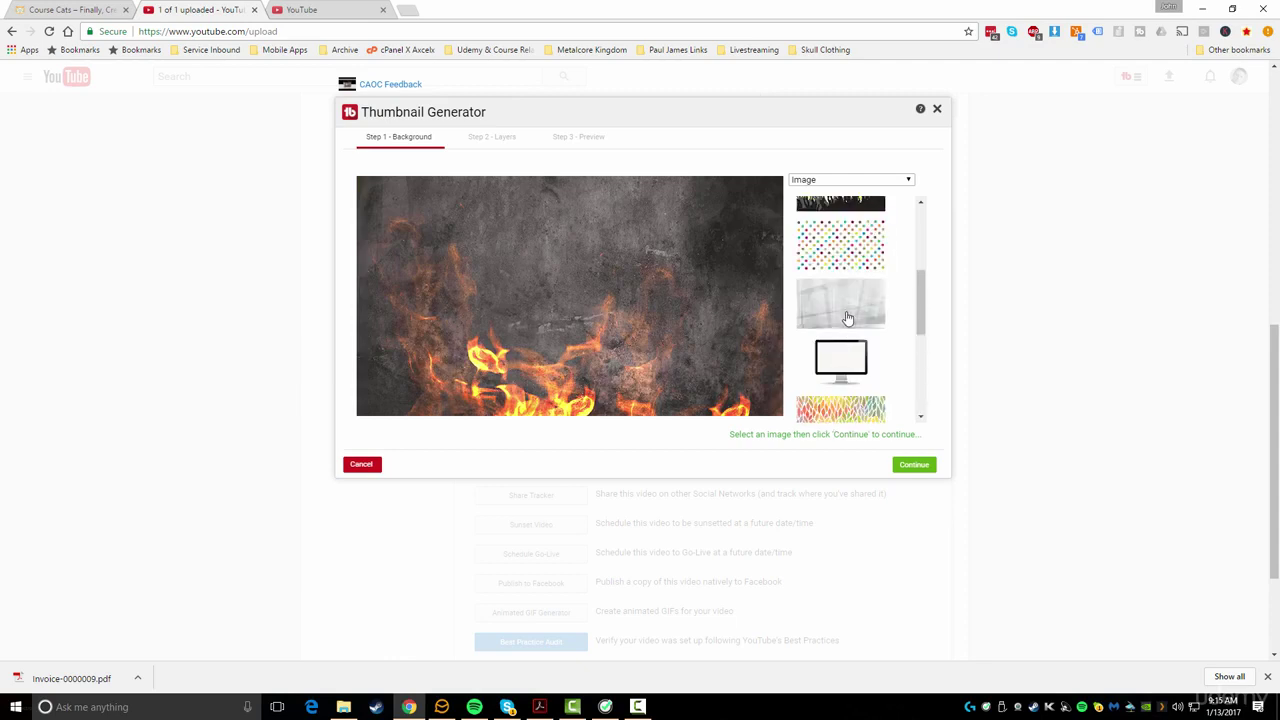
{"action": "left_click", "coordinate": [846, 316]}
{"action": "scroll", "coordinate": [840, 366], "scroll_direction": "up", "scroll_amount": 6}
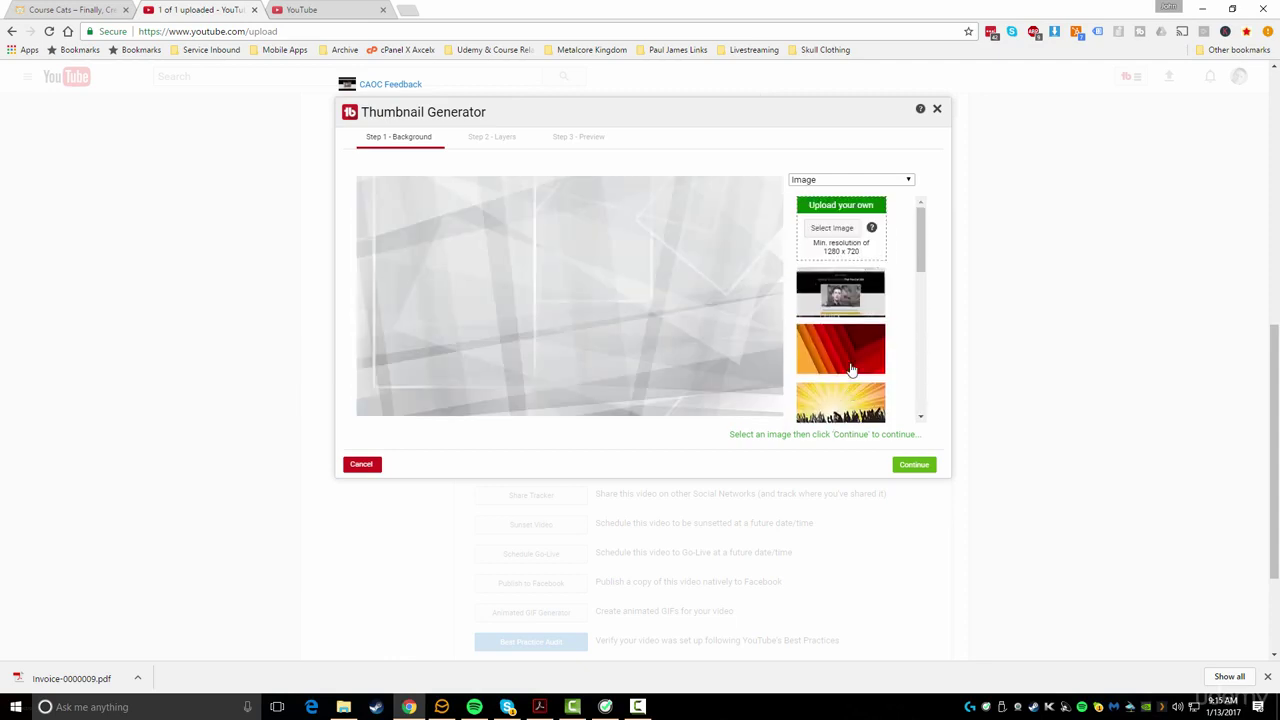
{"action": "scroll", "coordinate": [852, 370], "scroll_direction": "down", "scroll_amount": 3}
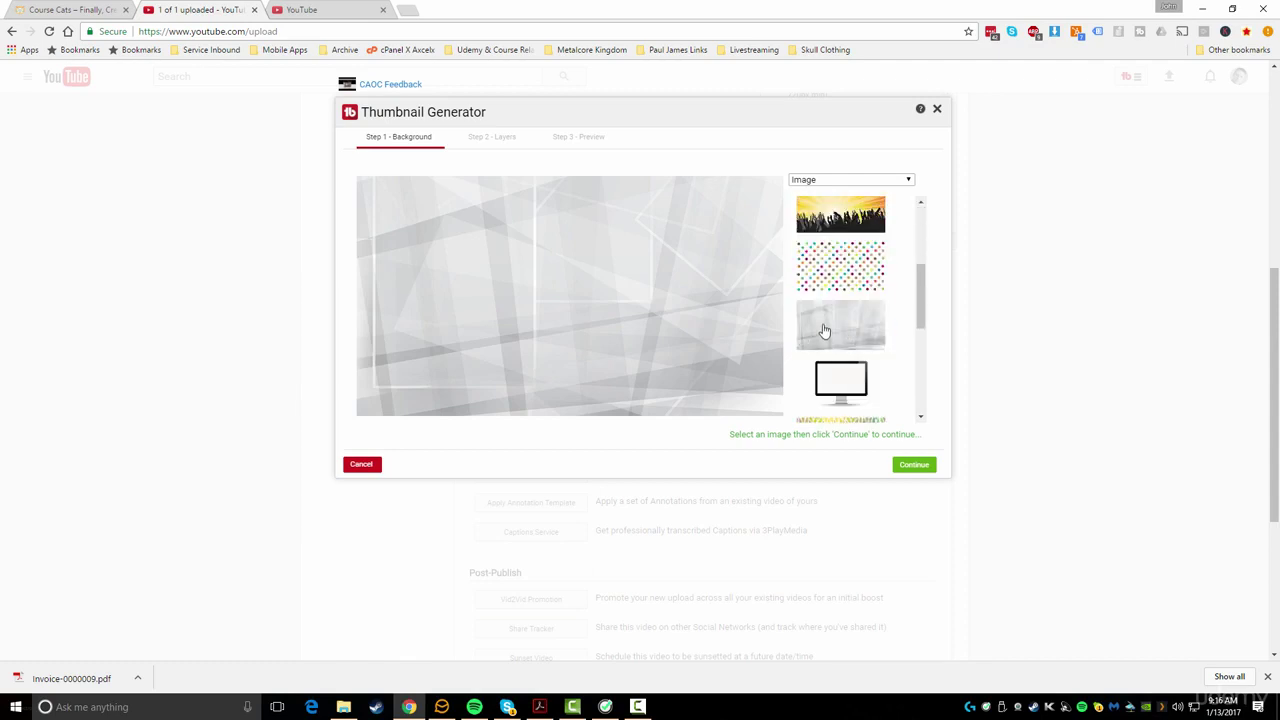
{"action": "left_click", "coordinate": [905, 466]}
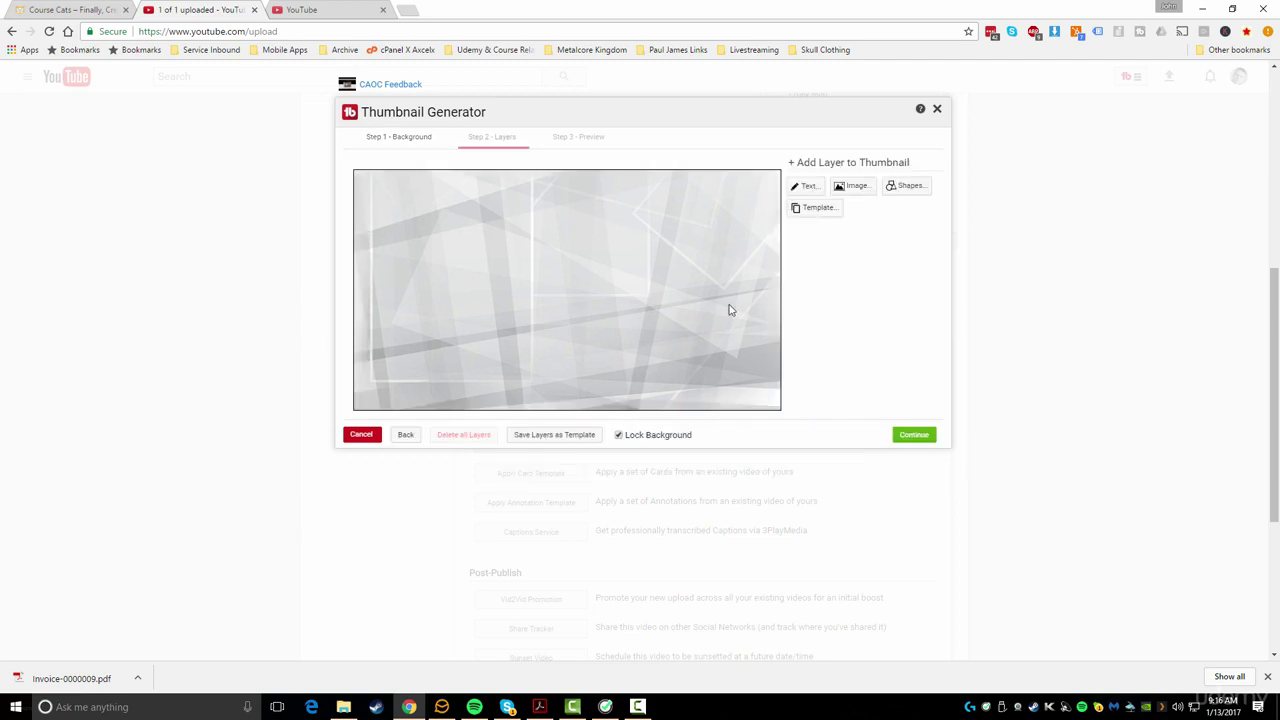
Add a text layer reading "Online Course" to the thumbnail in the Permanent Marker font at size XL
{"action": "left_click", "coordinate": [804, 187]}
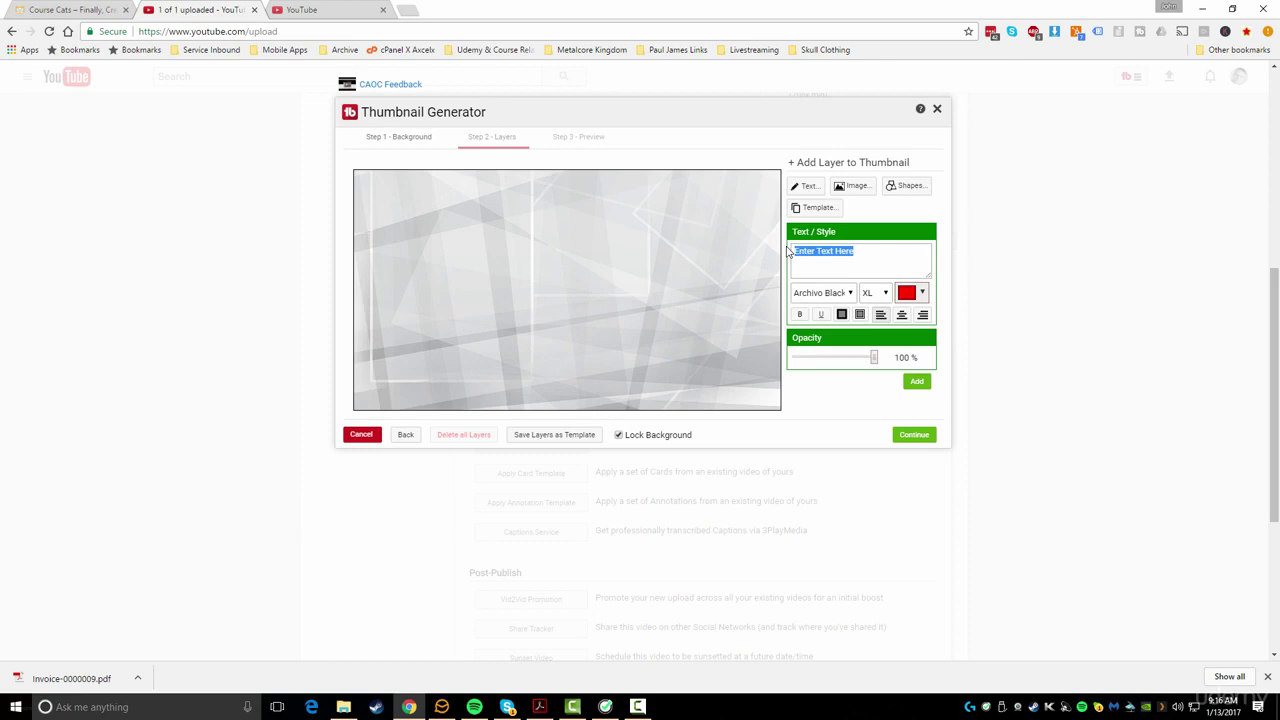
{"action": "type", "text": "Course"}
{"action": "left_click", "coordinate": [850, 292]}
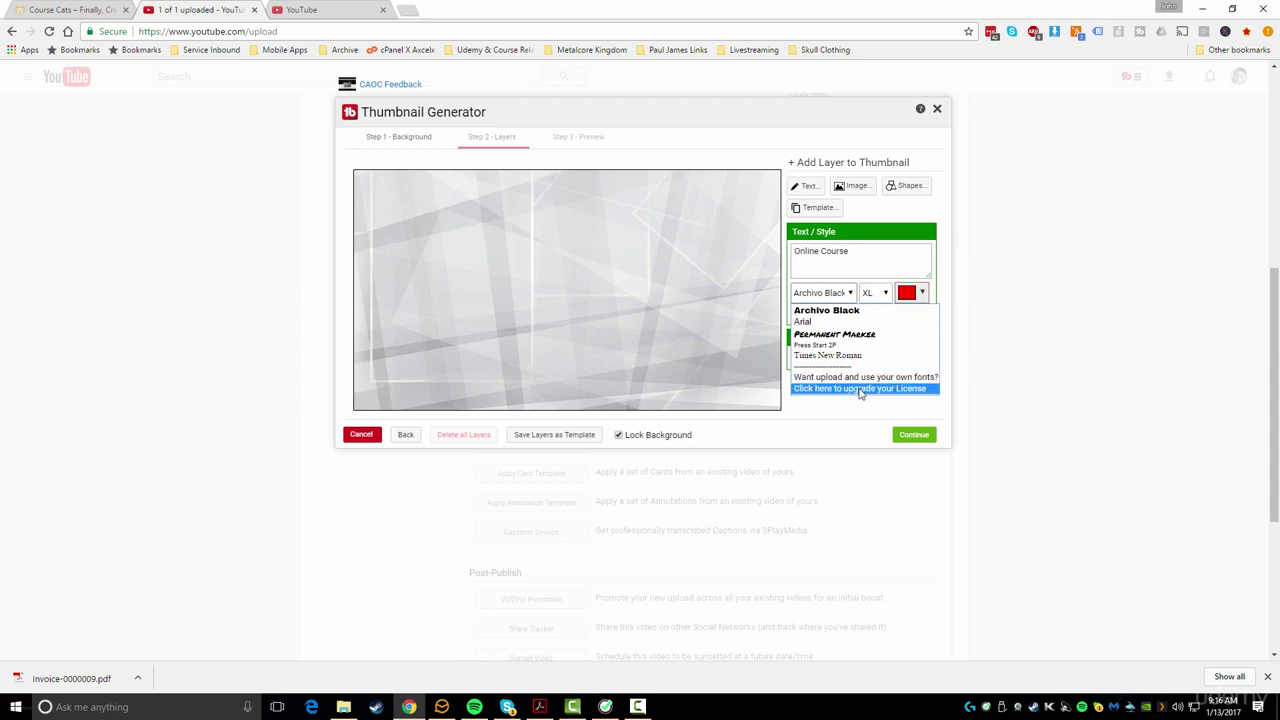
{"action": "left_click", "coordinate": [840, 334]}
{"action": "left_click", "coordinate": [884, 295]}
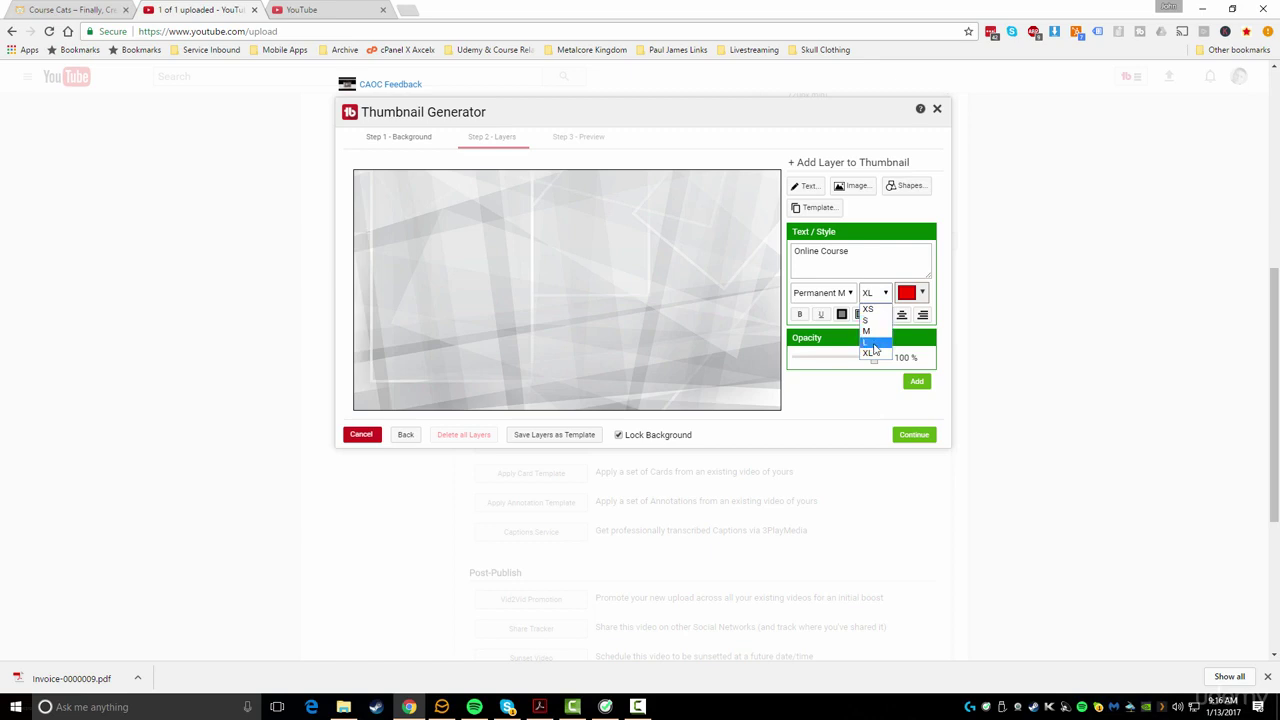
{"action": "left_click", "coordinate": [868, 353]}
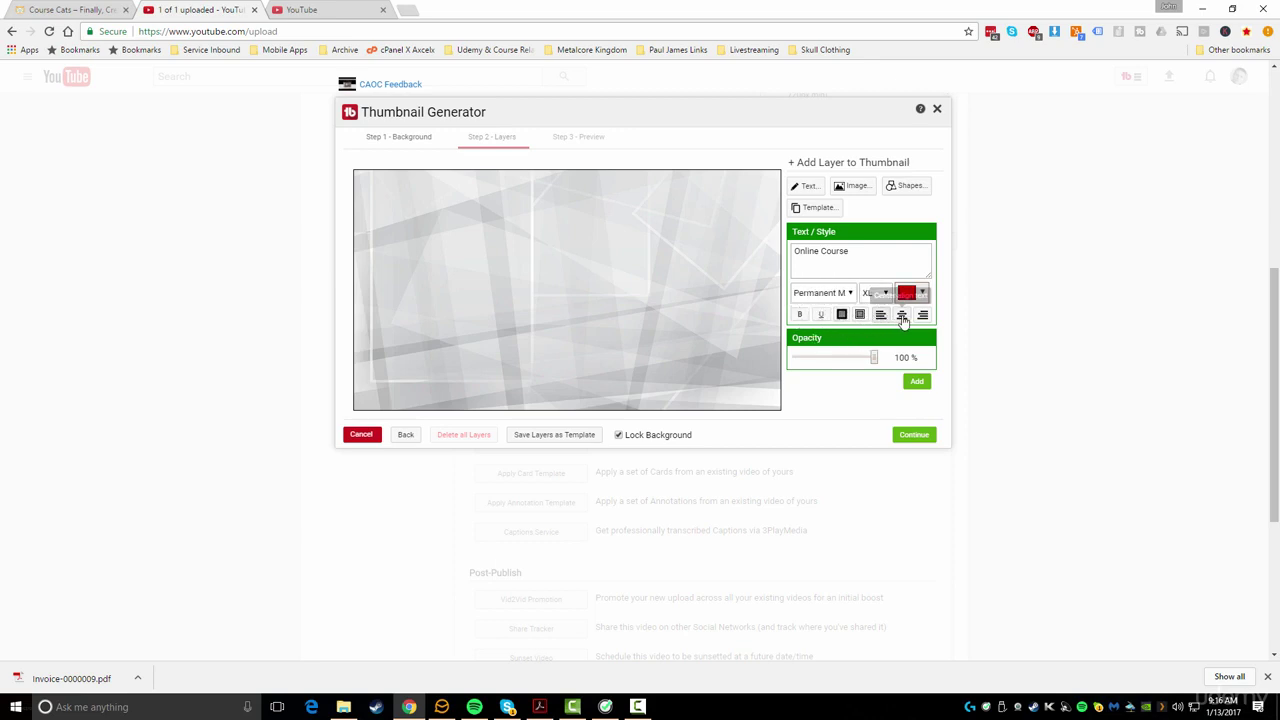
{"action": "left_click", "coordinate": [916, 381]}
Scale the "Online Course" text down slightly and position it across the upper part of the thumbnail
{"action": "left_click", "coordinate": [590, 240]}
{"action": "left_click_drag", "start_coordinate": [590, 240], "coordinate": [590, 230]}
{"action": "mouse_move", "coordinate": [390, 195]}
{"action": "left_mouse_down"}
{"action": "mouse_move", "coordinate": [537, 246]}
{"action": "mouse_move", "coordinate": [372, 200]}
{"action": "mouse_move", "coordinate": [405, 203]}
{"action": "left_mouse_up"}
{"action": "mouse_move", "coordinate": [505, 206]}
{"action": "left_mouse_down"}
{"action": "mouse_move", "coordinate": [505, 286]}
{"action": "mouse_move", "coordinate": [505, 221]}
{"action": "left_mouse_up"}
Add a second text layer reading "Feedback" and place it below the "Online Course" text
{"action": "left_click", "coordinate": [807, 185]}
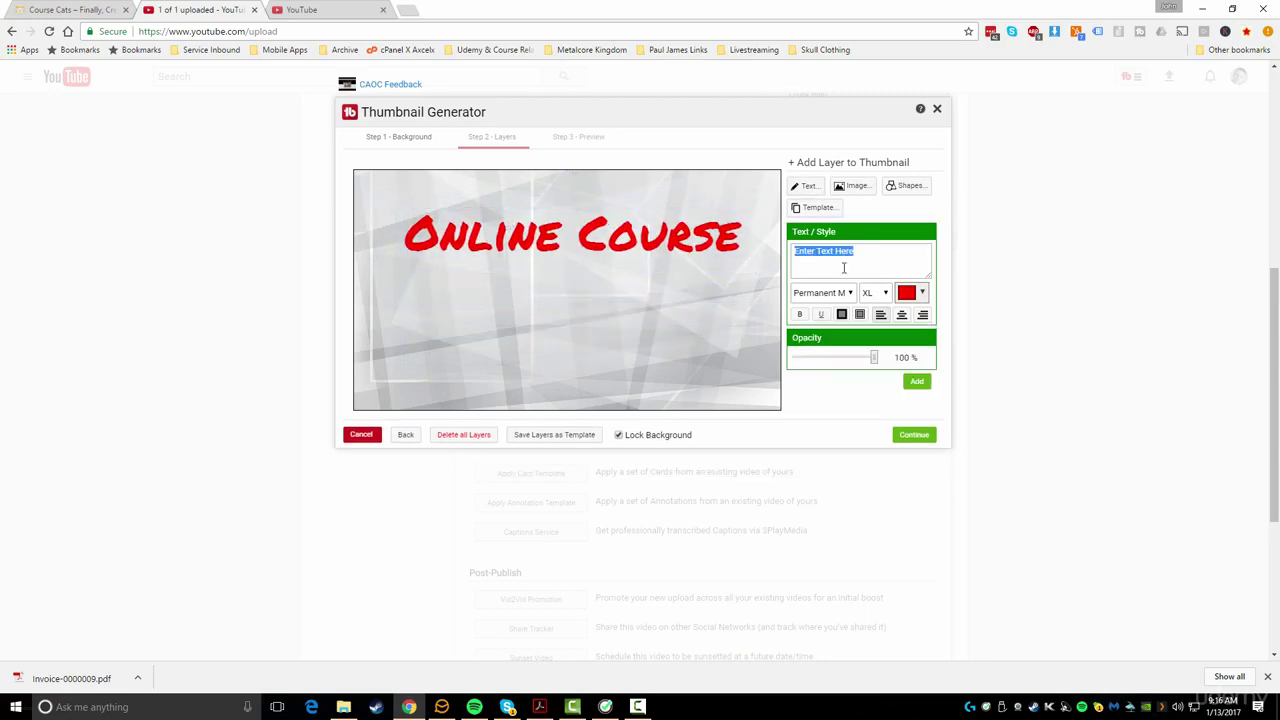
{"action": "type", "text": "Feedback"}
{"action": "left_click", "coordinate": [917, 384]}
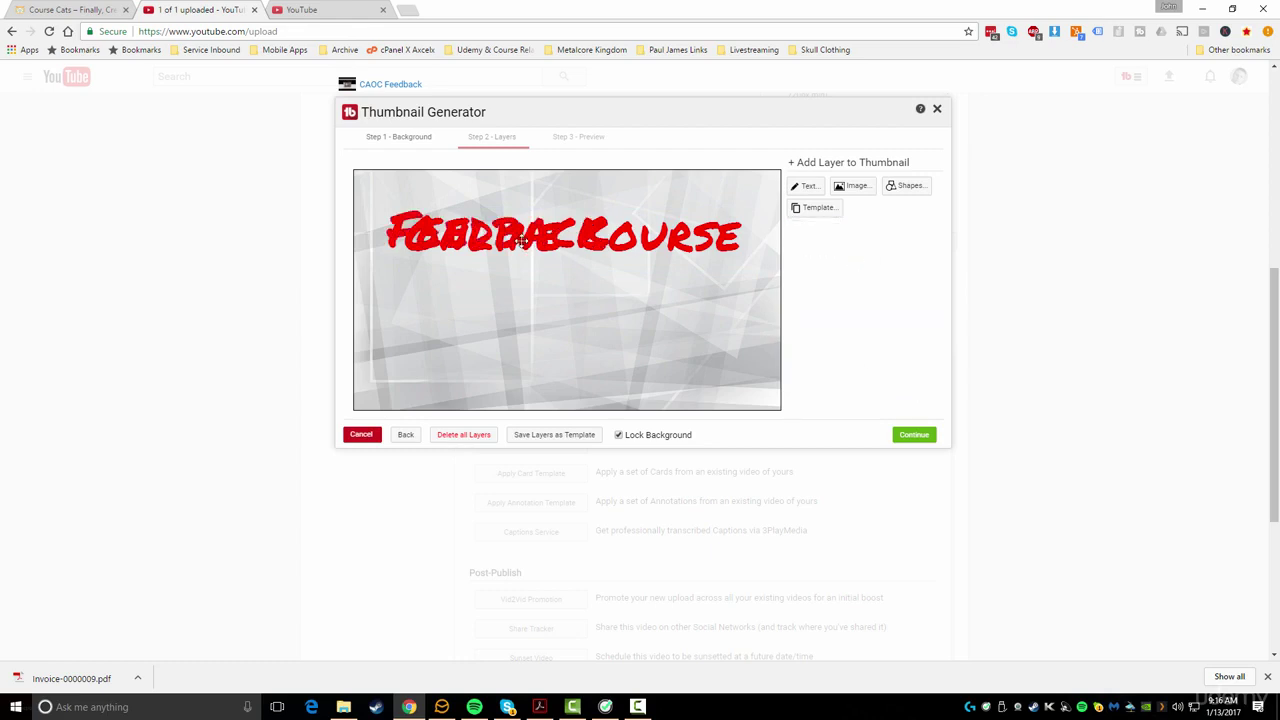
{"action": "left_click_drag", "start_coordinate": [595, 353], "coordinate": [620, 346]}
Enlarge the "Online Course" and "Feedback" text layers and center them across the thumbnail's width
{"action": "left_click_drag", "start_coordinate": [558, 245], "coordinate": [559, 241]}
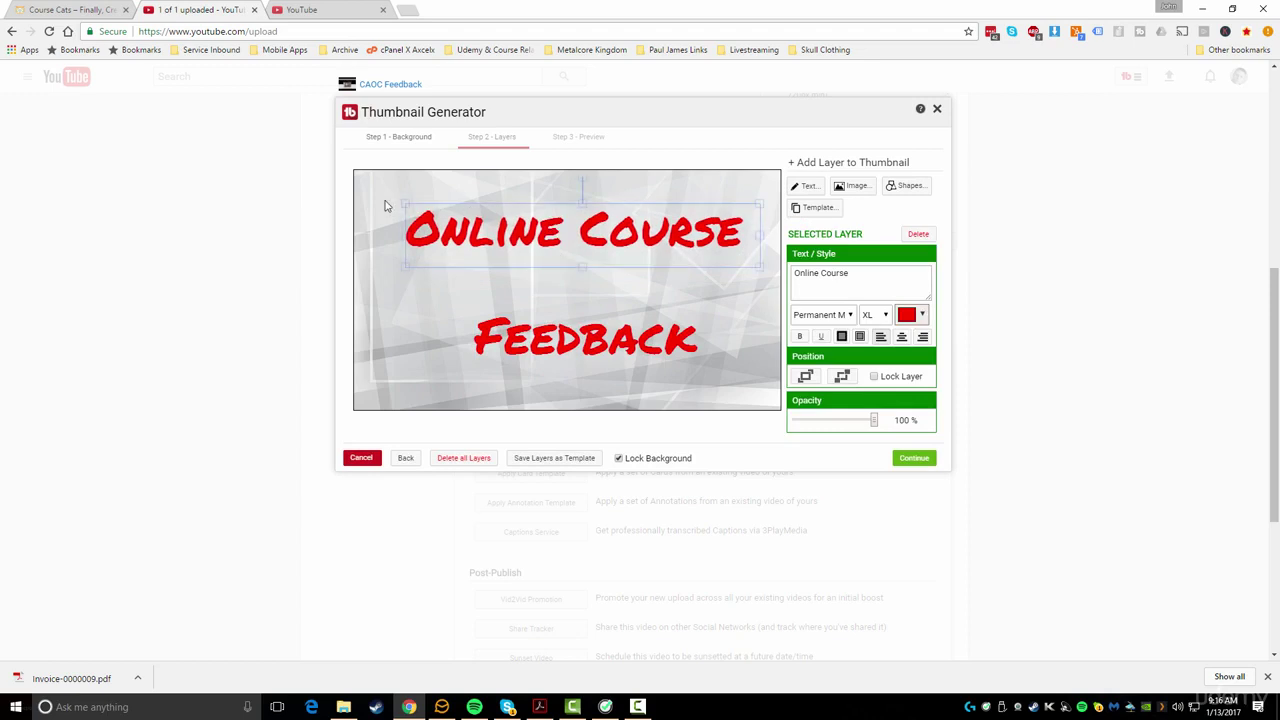
{"action": "left_click_drag", "start_coordinate": [403, 205], "coordinate": [390, 196]}
{"action": "left_click", "coordinate": [528, 330]}
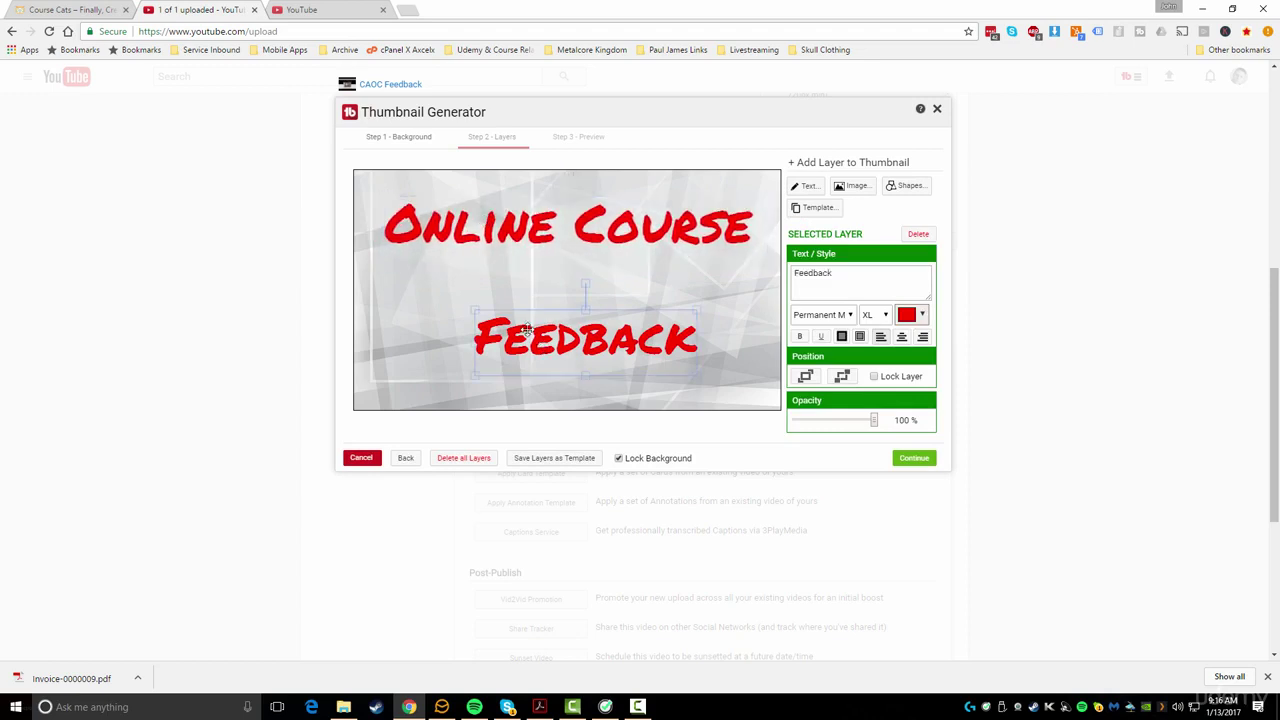
{"action": "left_click_drag", "start_coordinate": [476, 311], "coordinate": [394, 279]}
{"action": "left_click_drag", "start_coordinate": [552, 321], "coordinate": [576, 331]}
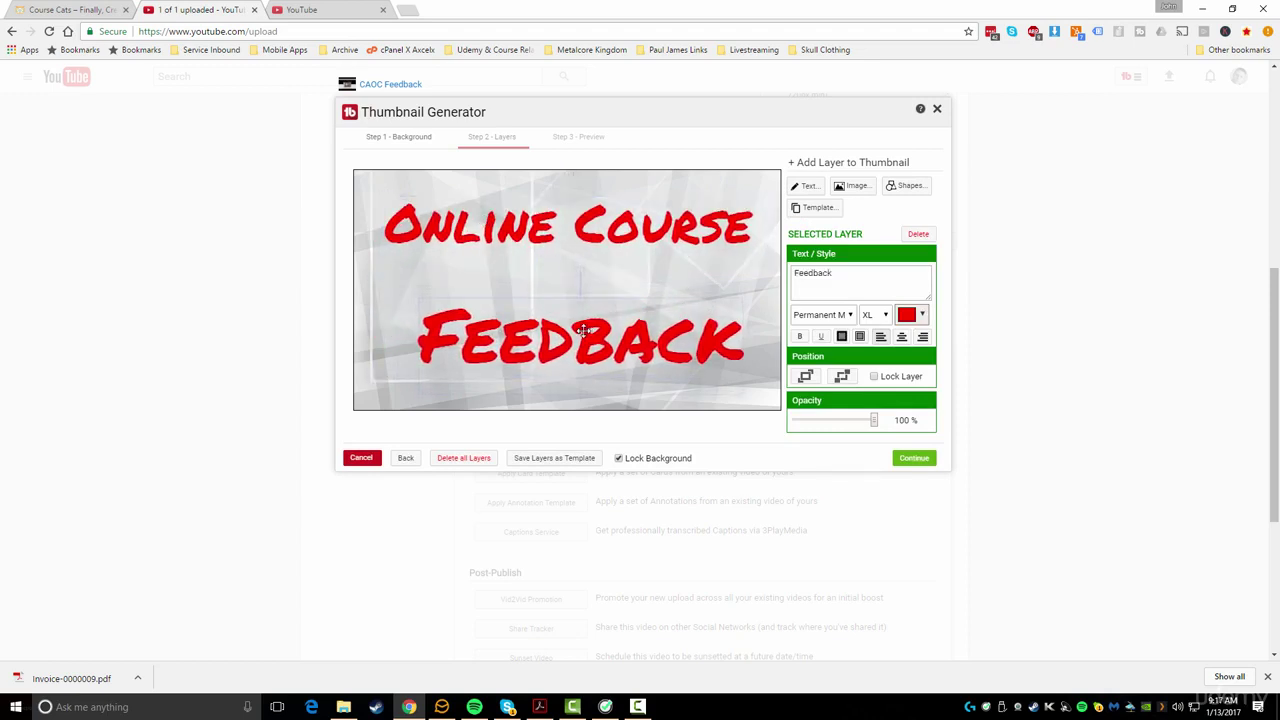
{"action": "left_click", "coordinate": [540, 245]}
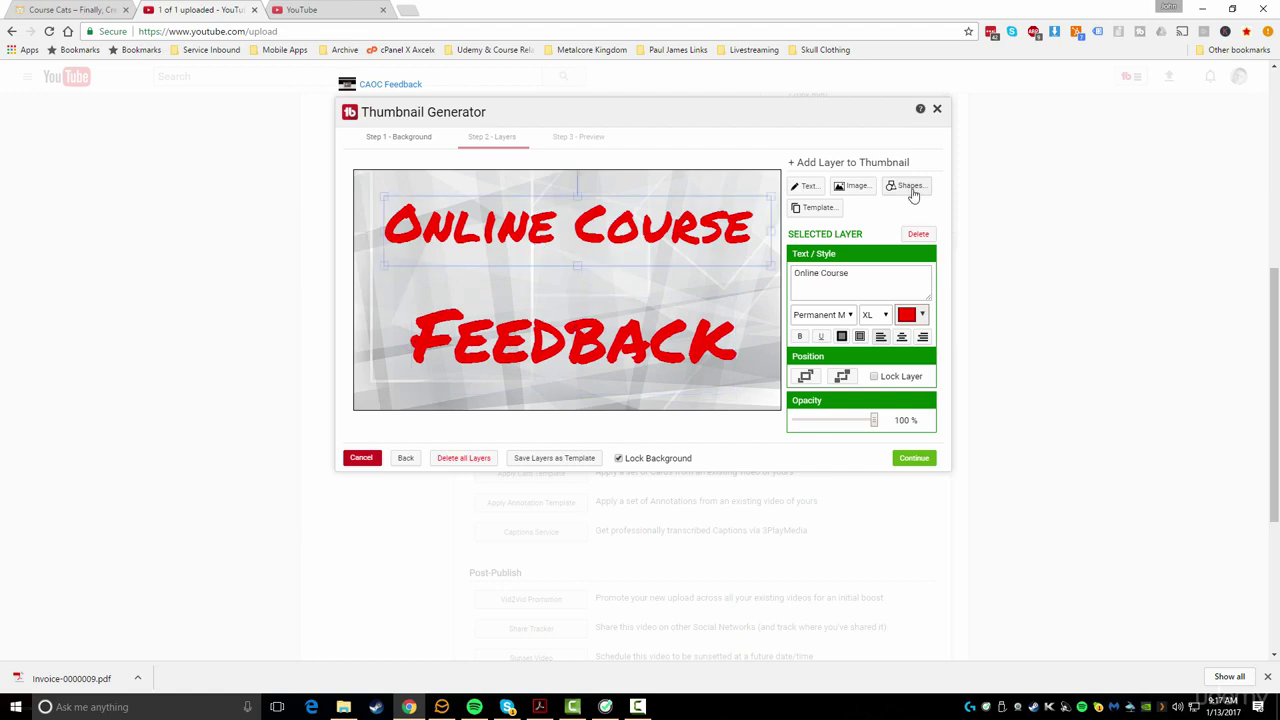
Try to add a layer template to the thumbnail, dismiss the notice and return to the video upload page
{"action": "left_click", "coordinate": [818, 208]}
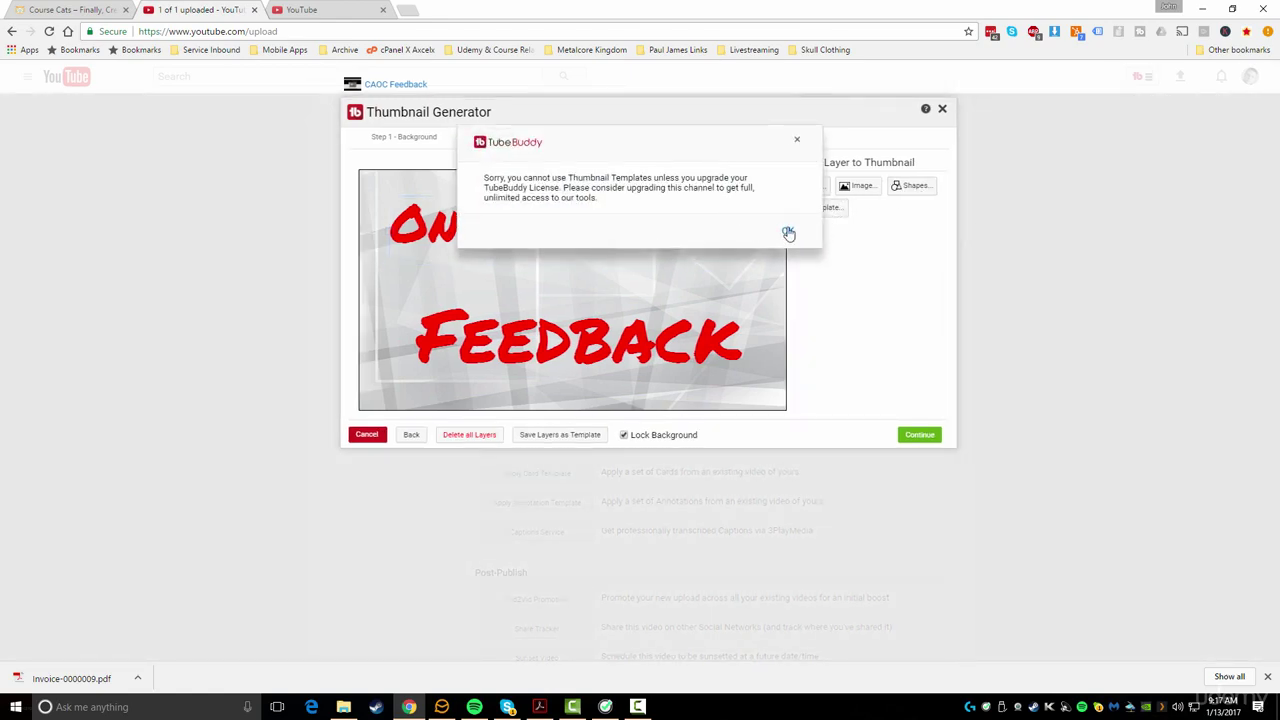
{"action": "left_click", "coordinate": [798, 143]}
{"action": "left_click", "coordinate": [205, 9]}
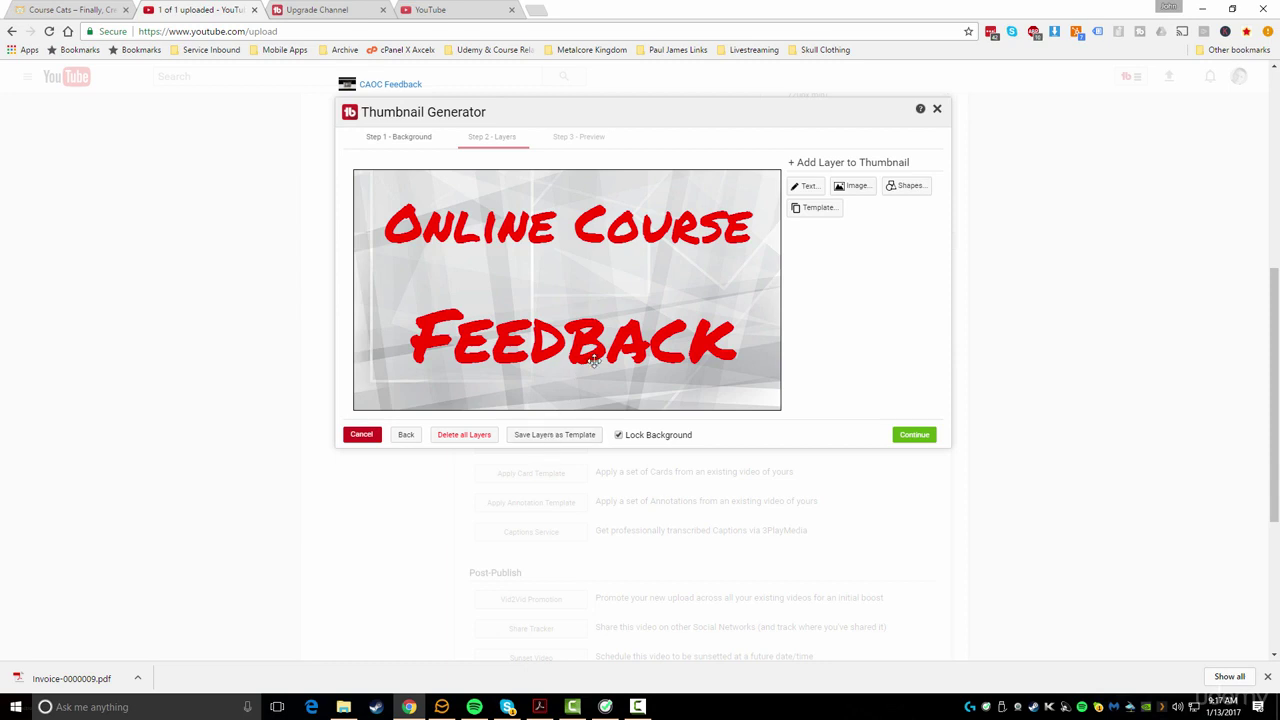
Preview the finished thumbnail for YouTube, Facebook and Twitter, and cancel the Thumbnail Generator without publishing
{"action": "left_click", "coordinate": [579, 217]}
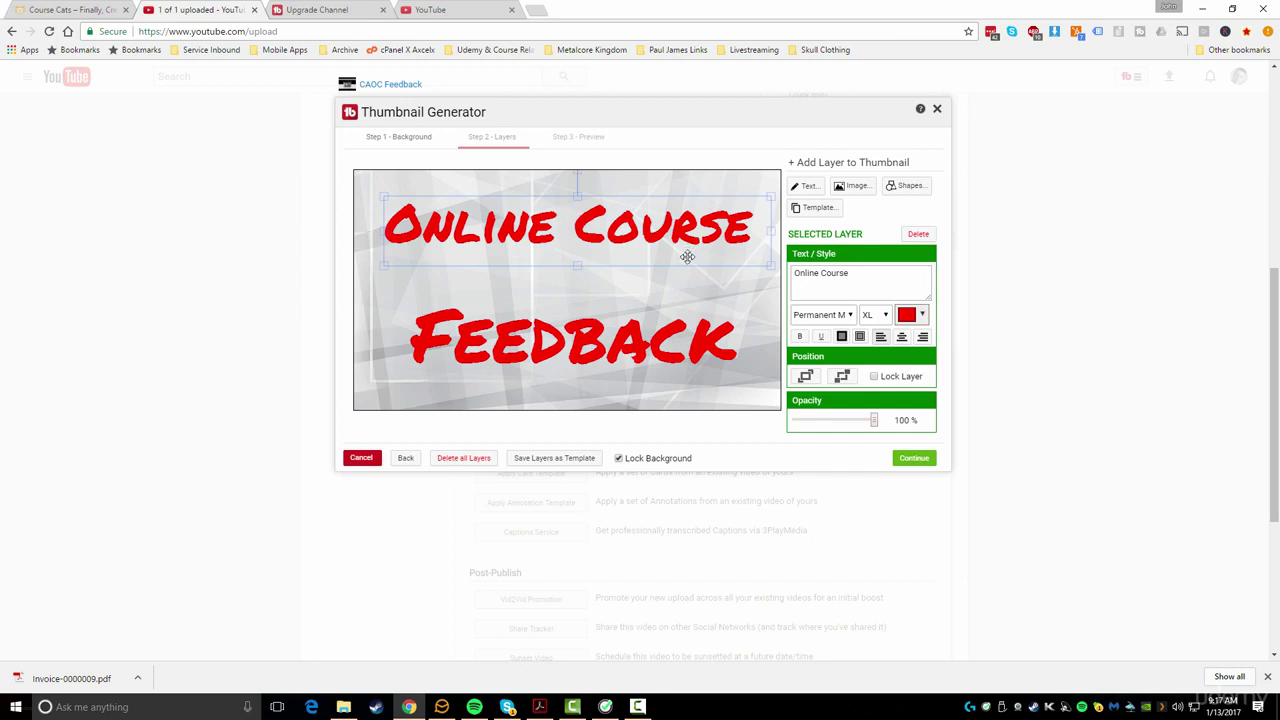
{"action": "left_click", "coordinate": [615, 328]}
{"action": "left_click", "coordinate": [609, 222]}
{"action": "left_click", "coordinate": [914, 464]}
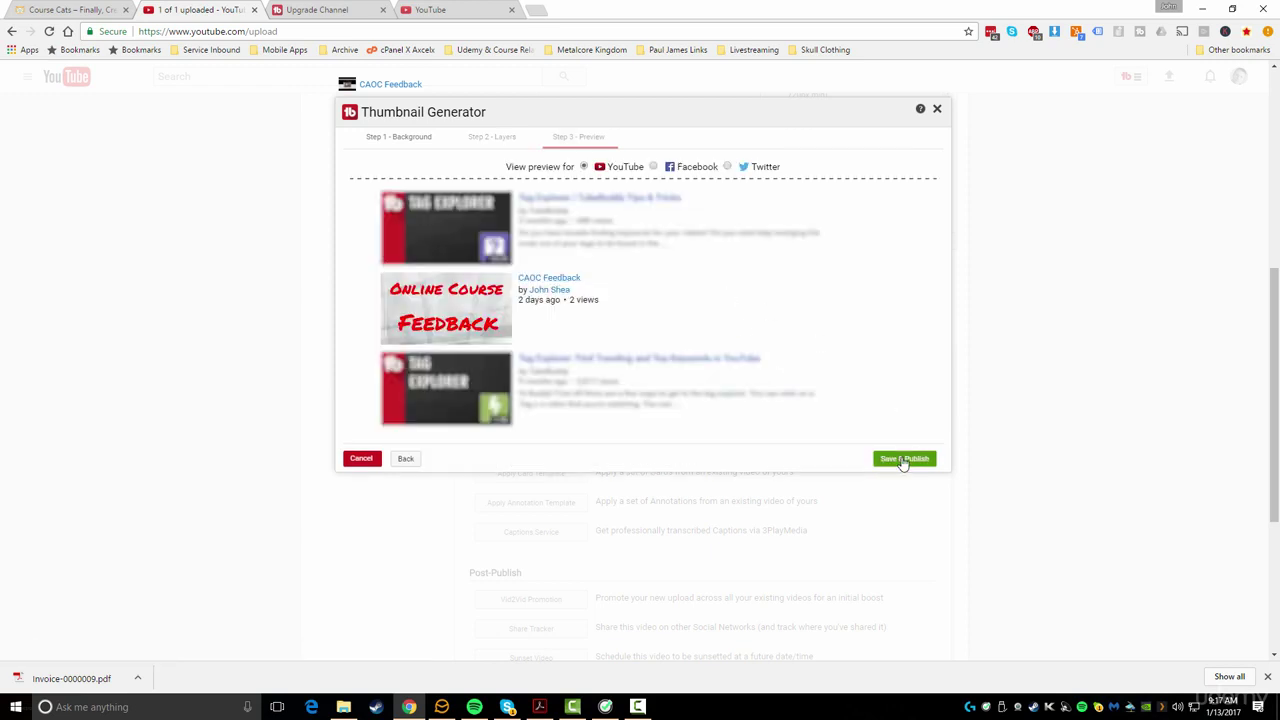
{"action": "left_click", "coordinate": [654, 167]}
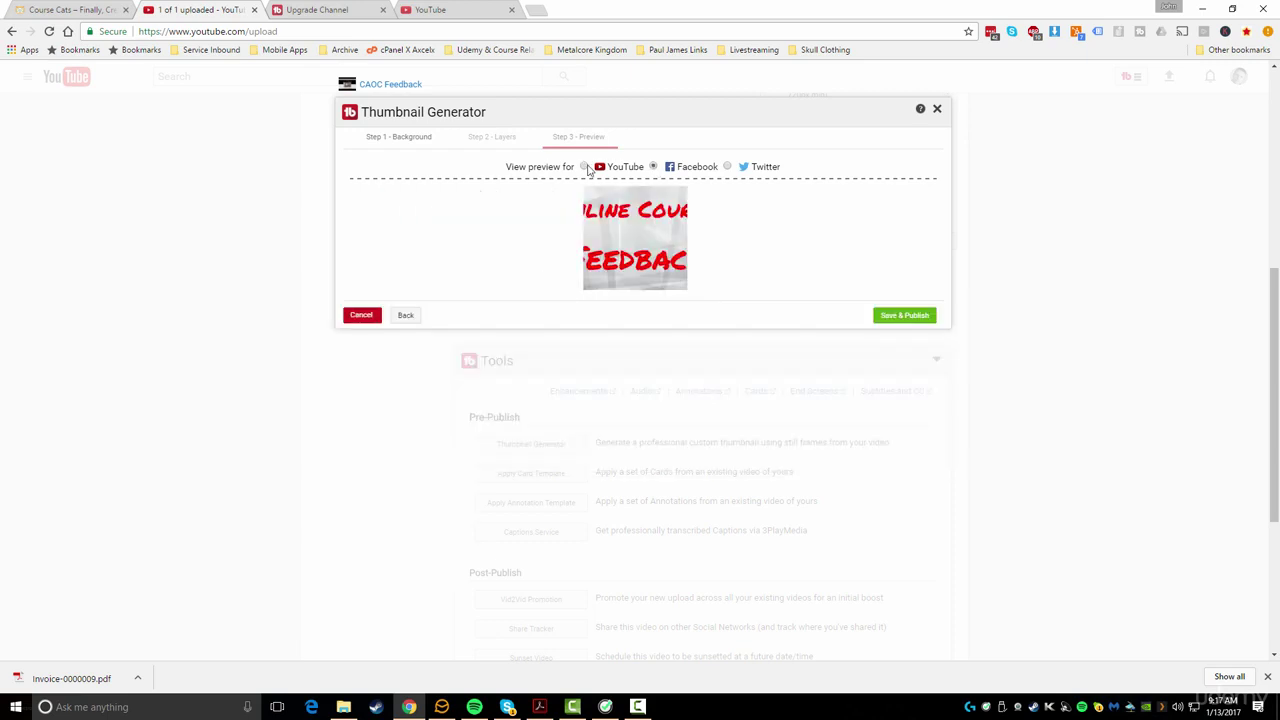
{"action": "left_click", "coordinate": [727, 167]}
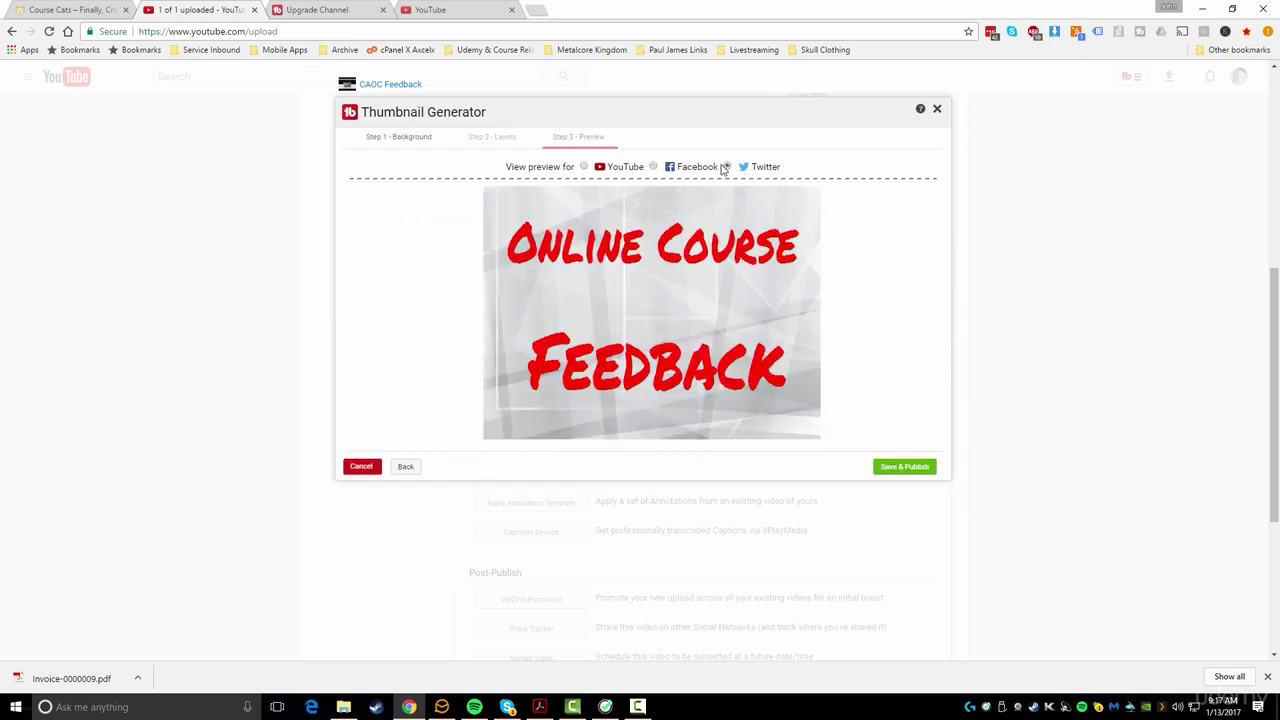
{"action": "left_click", "coordinate": [584, 167]}
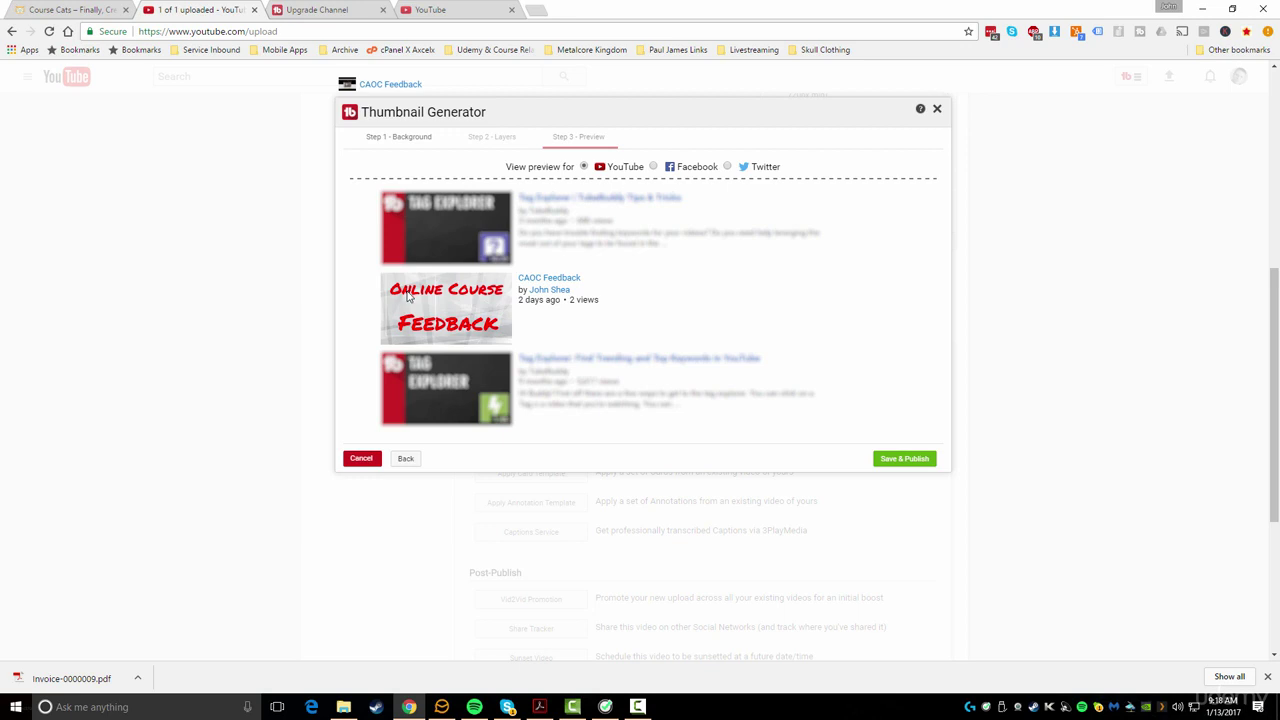
{"action": "left_click", "coordinate": [362, 458]}
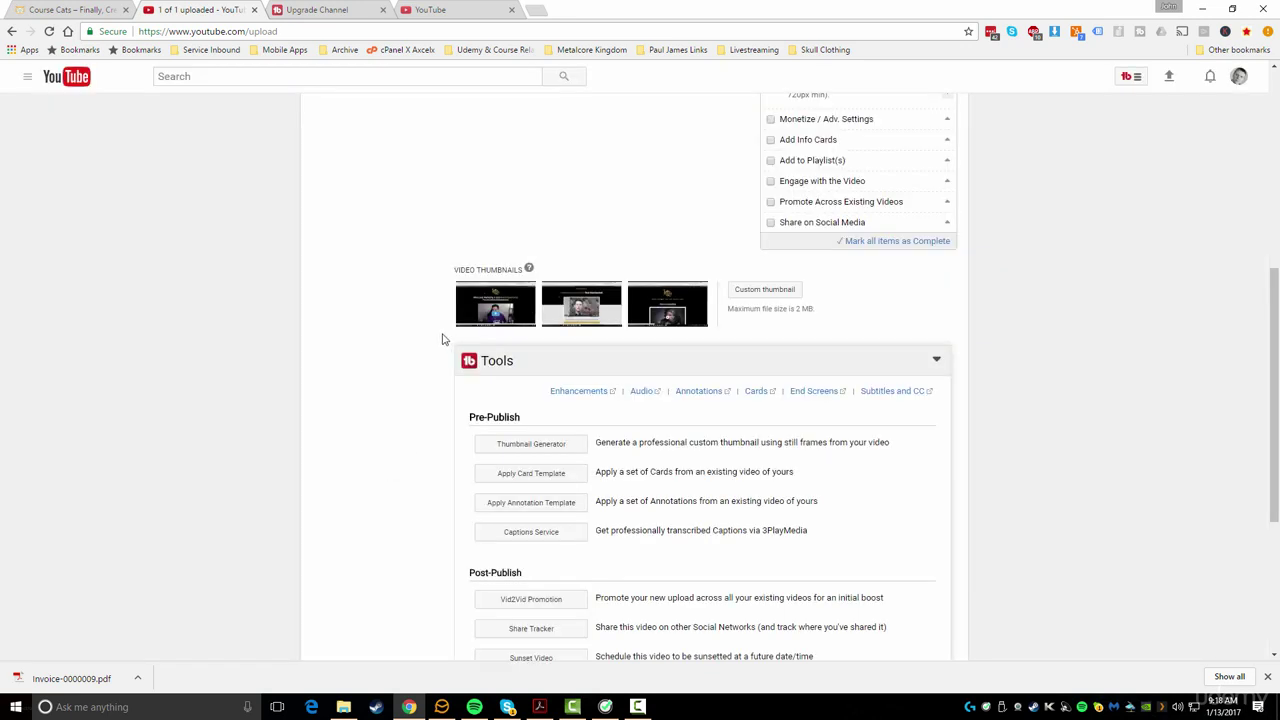
Open the Captions Service for the video and proceed to its captioning order page
{"action": "scroll", "coordinate": [403, 522], "scroll_direction": "down", "scroll_amount": 3}
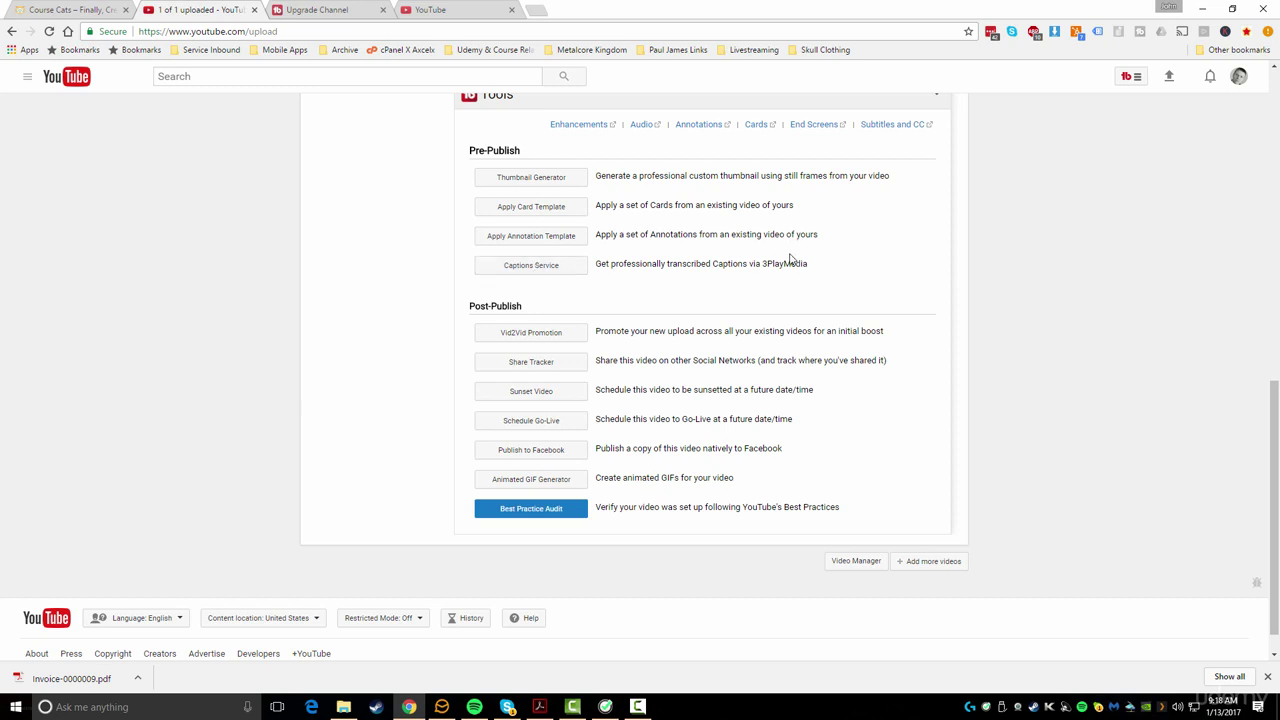
{"action": "left_click", "coordinate": [531, 265]}
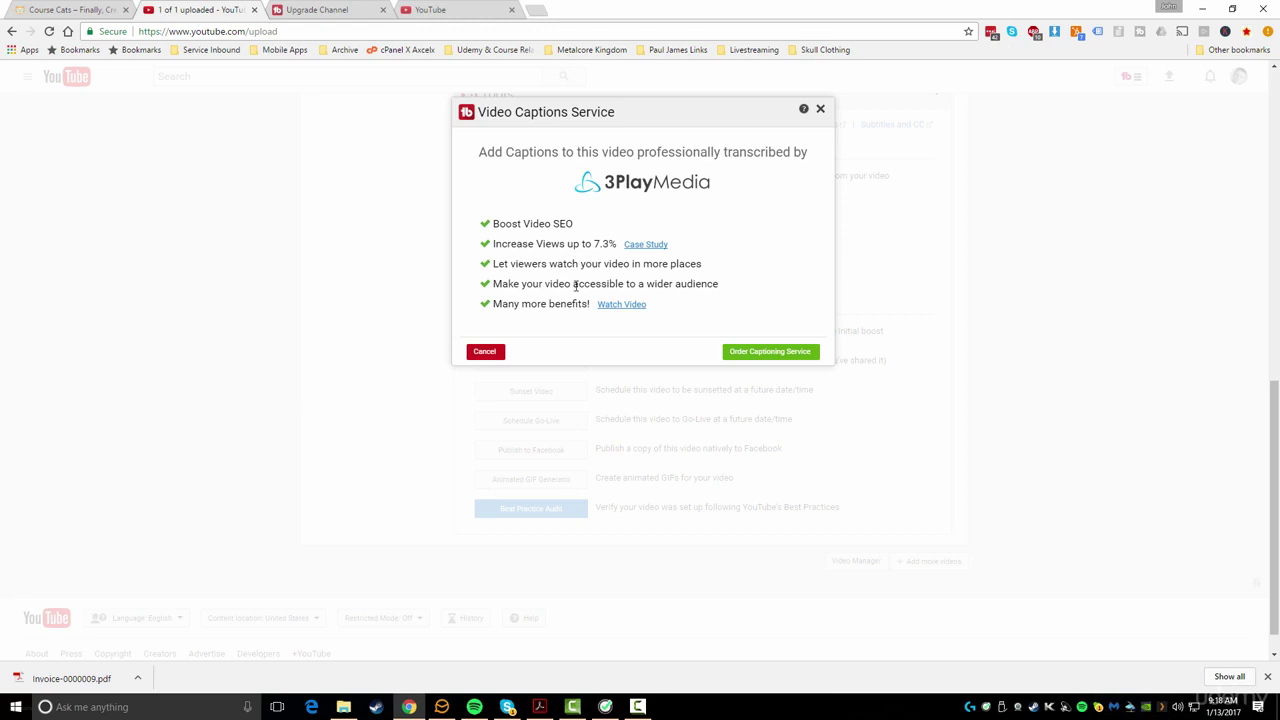
{"action": "left_click", "coordinate": [768, 355]}
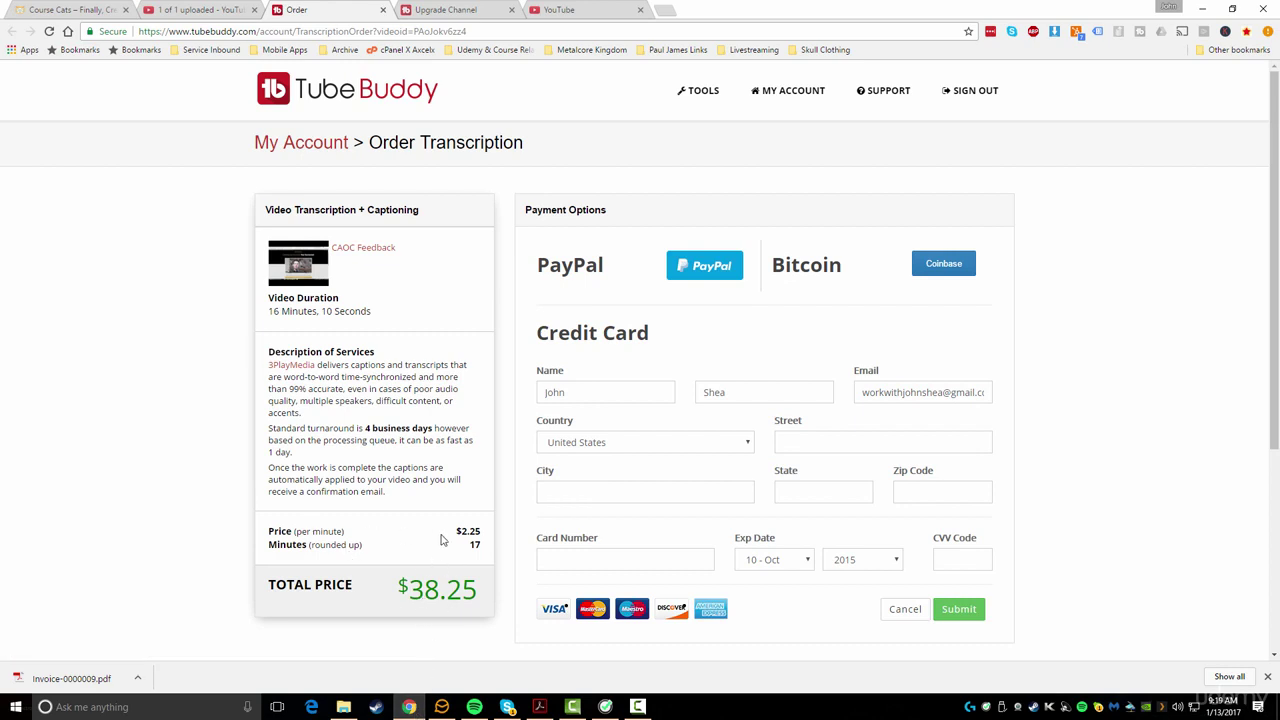
Examine the per-minute price, video duration and total price on the transcription order page, and close the page
{"action": "left_click_drag", "start_coordinate": [460, 531], "coordinate": [480, 532]}
{"action": "left_click", "coordinate": [268, 313]}
{"action": "left_click_drag", "start_coordinate": [268, 313], "coordinate": [378, 318]}
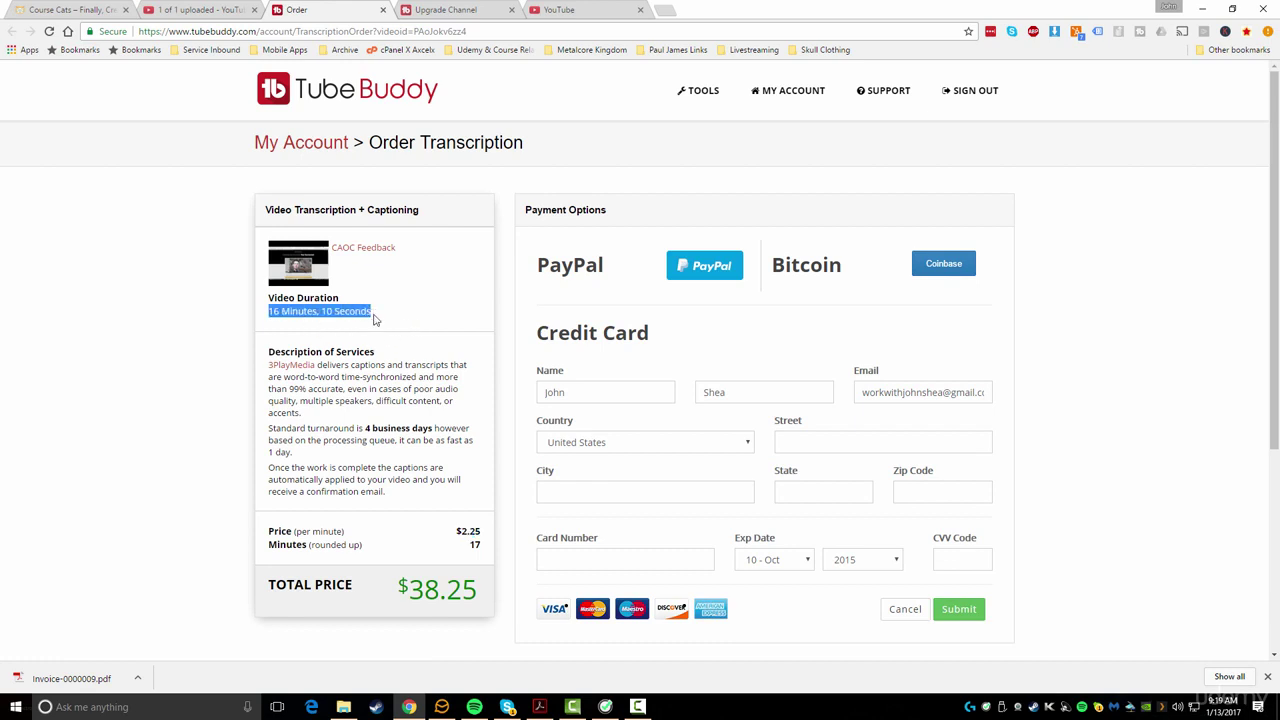
{"action": "scroll", "coordinate": [392, 345], "scroll_direction": "down", "scroll_amount": 1}
{"action": "scroll", "coordinate": [400, 380], "scroll_direction": "down", "scroll_amount": 2}
{"action": "left_click_drag", "start_coordinate": [406, 386], "coordinate": [478, 388]}
{"action": "scroll", "coordinate": [363, 389], "scroll_direction": "up", "scroll_amount": 3}
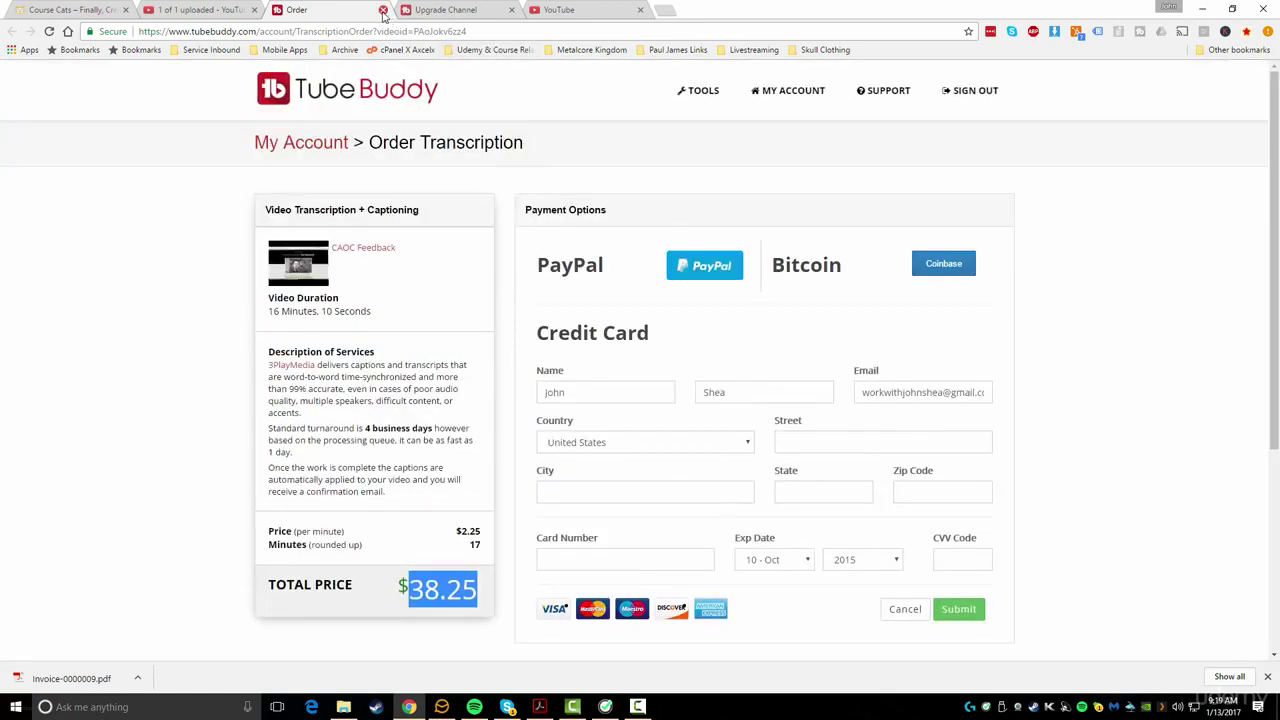
{"action": "left_click", "coordinate": [383, 10]}
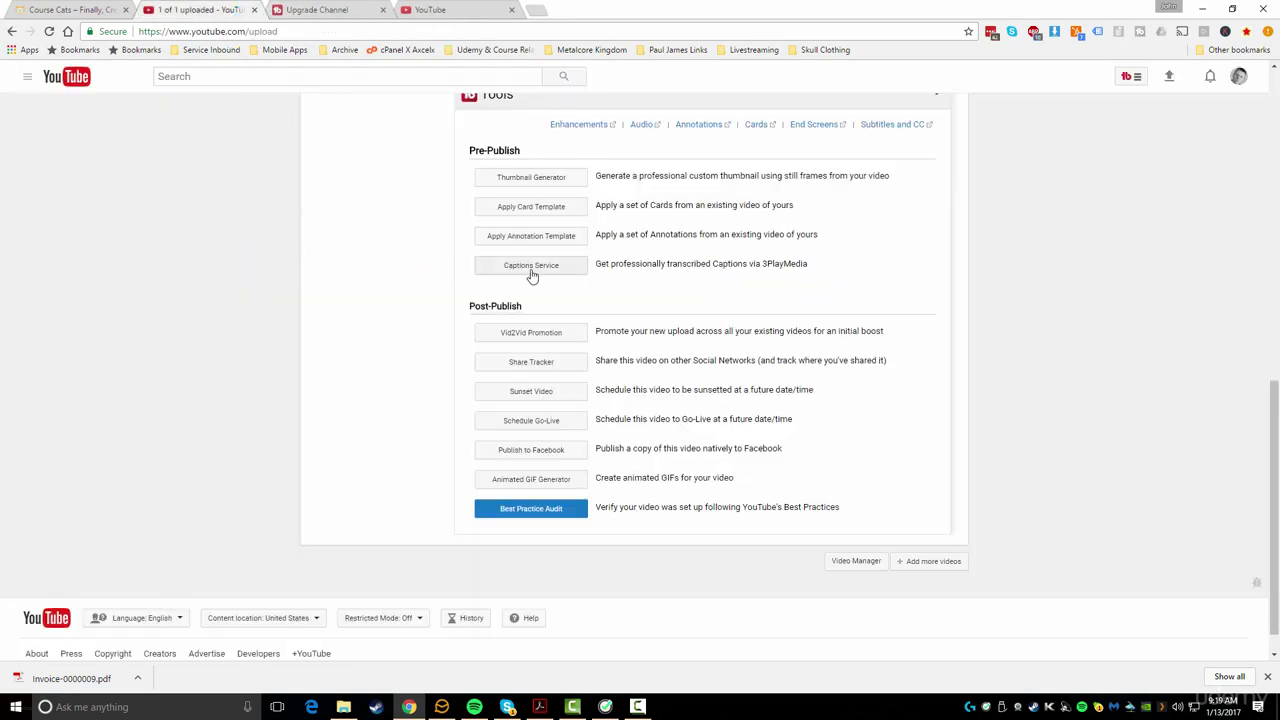